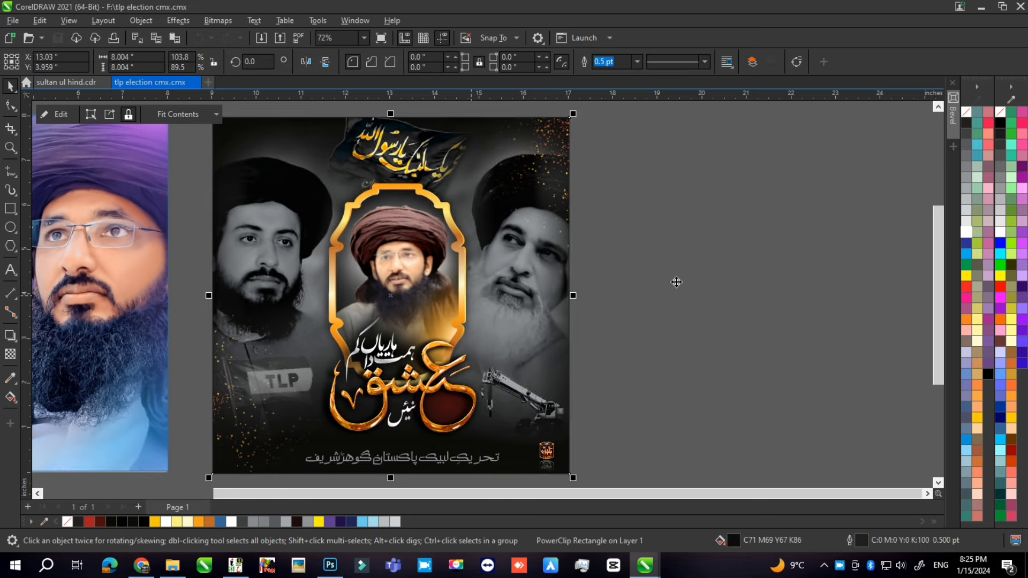
Step: Select the black election poster, check its context options, then deselect it
drag(708, 227, 237, 469)
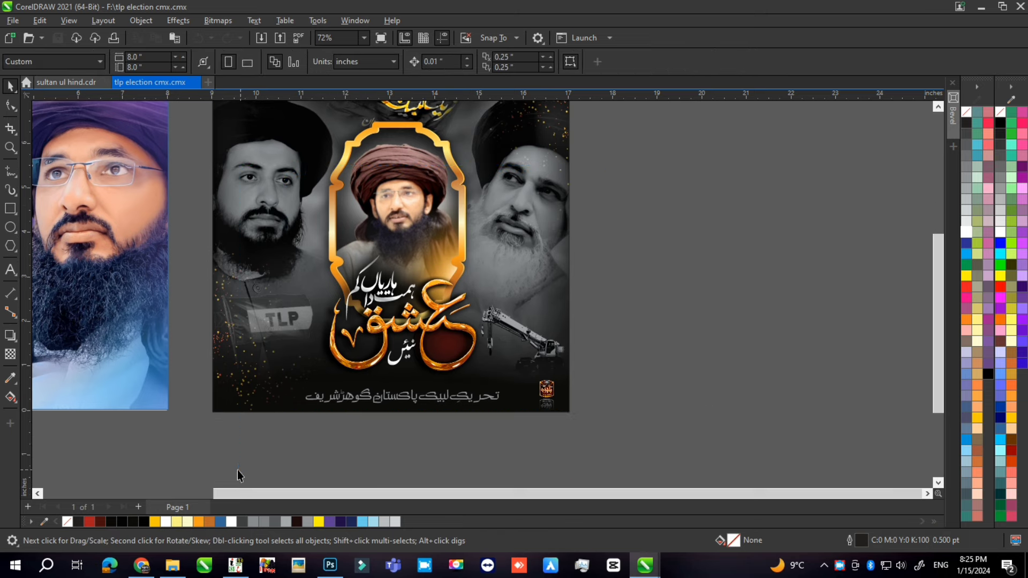
click(384, 347)
scroll(385, 346, down, 2)
right_click(381, 347)
click(379, 347)
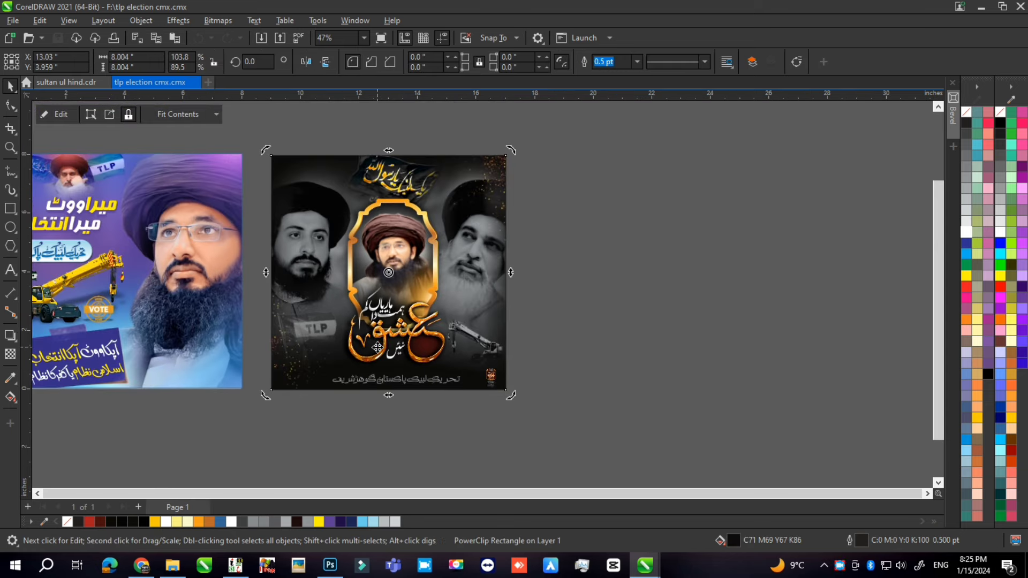
click(638, 295)
drag(576, 247, 225, 429)
Step: Edit the poster's PowerClip contents and delete the stray grayscale portrait and white glow
double_click(398, 333)
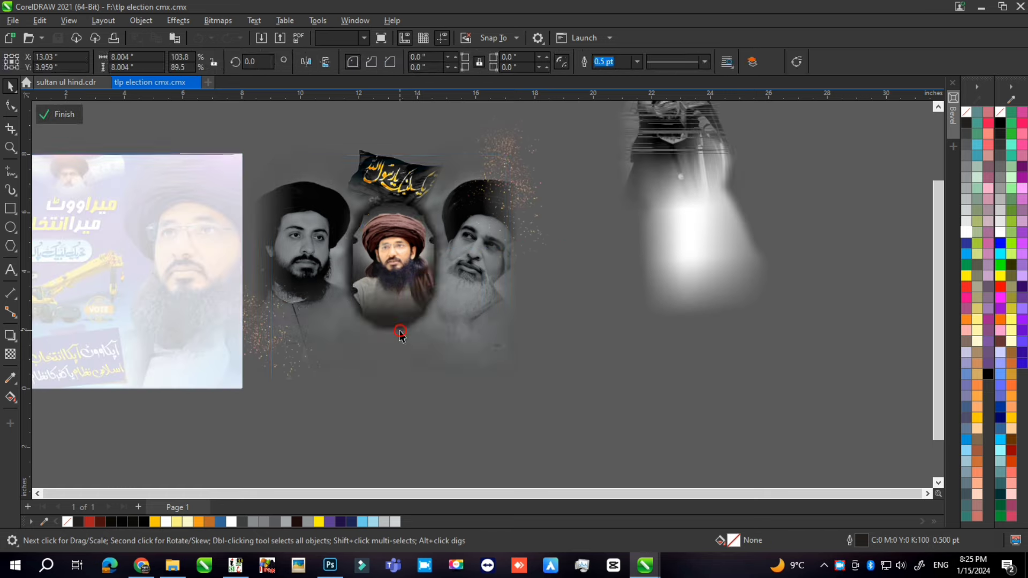
scroll(400, 330, down, 1)
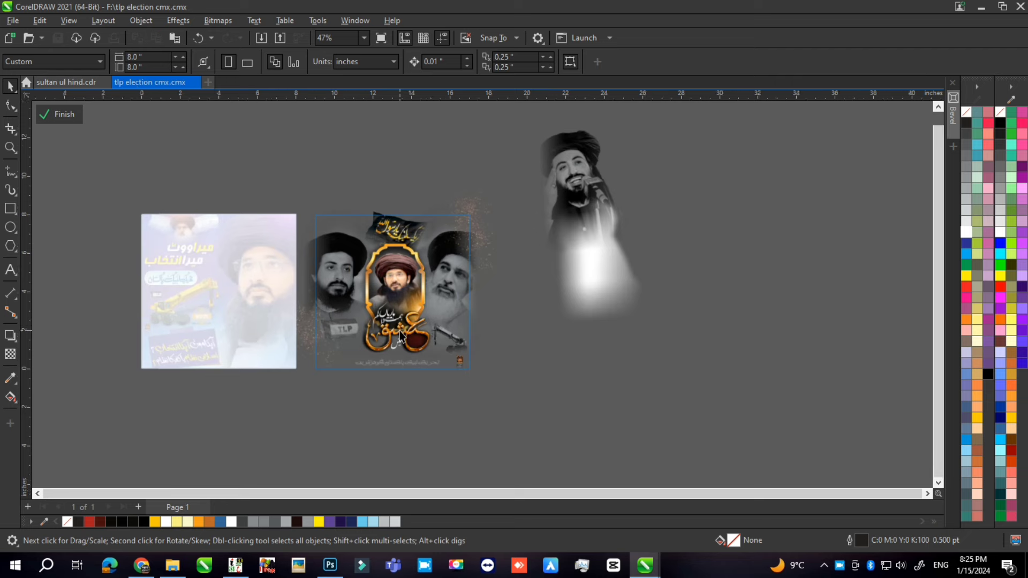
drag(700, 207, 808, 187)
key(Delete)
drag(603, 269, 708, 255)
key(Delete)
Step: Move the gold sparkle particles out to the upper right of the poster
scroll(366, 270, up, 1)
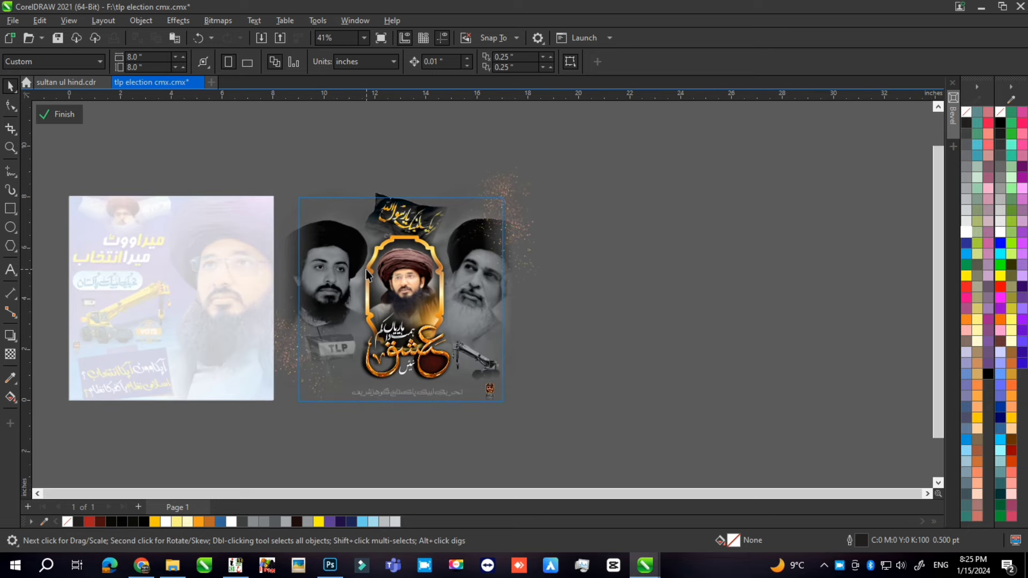
click(514, 174)
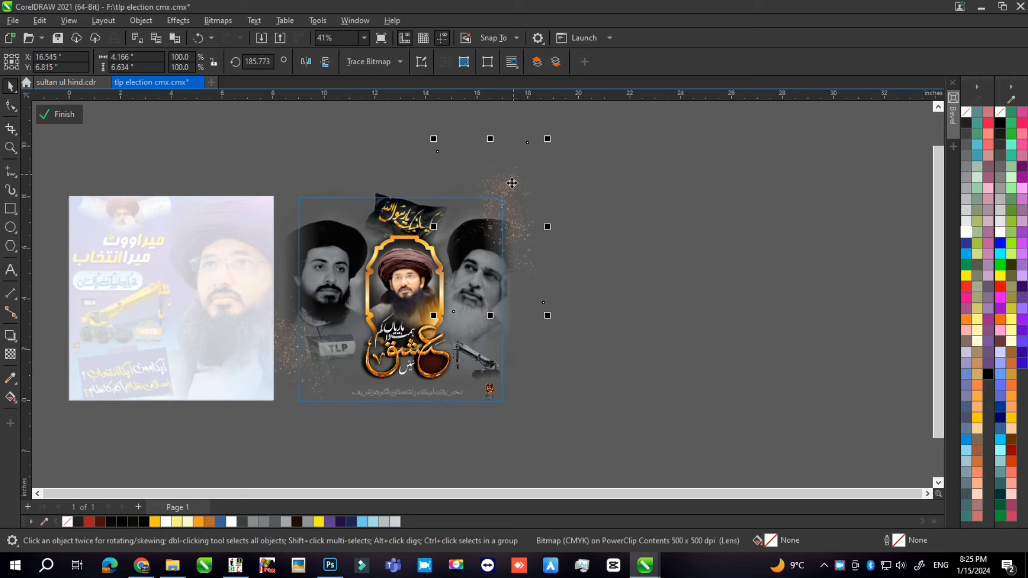
drag(511, 218, 739, 214)
scroll(720, 211, up, 3)
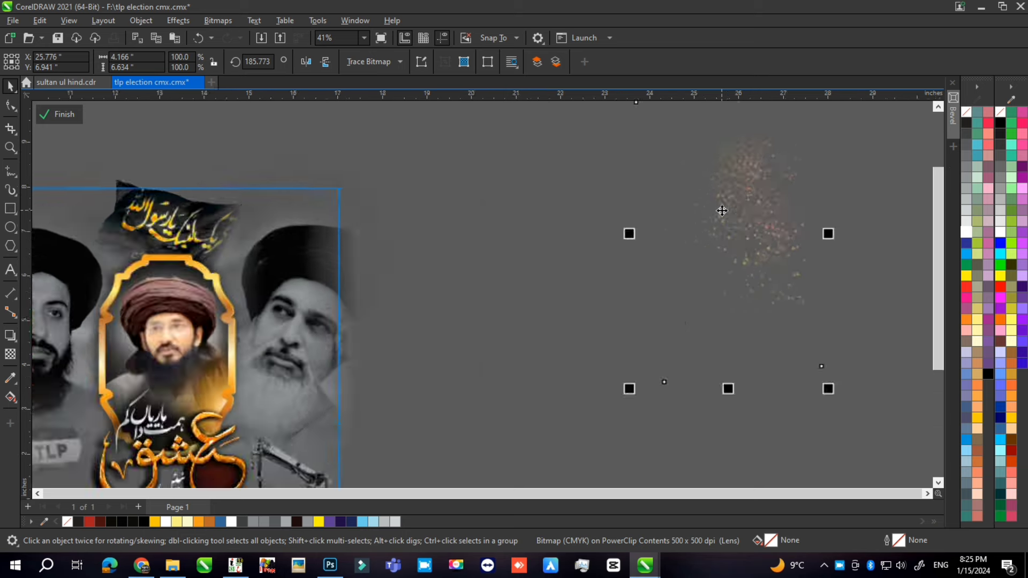
scroll(722, 211, down, 3)
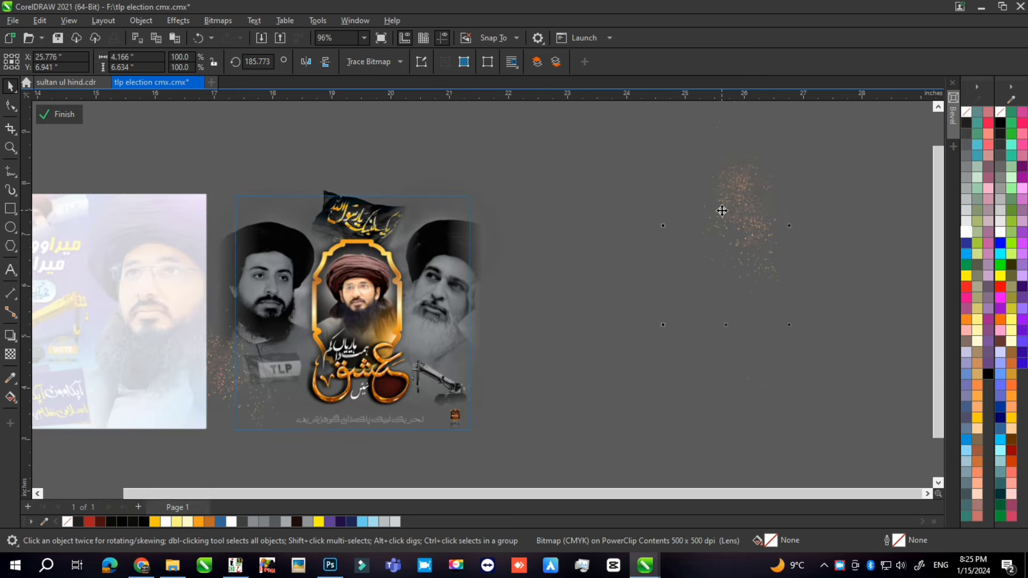
drag(221, 375, 819, 291)
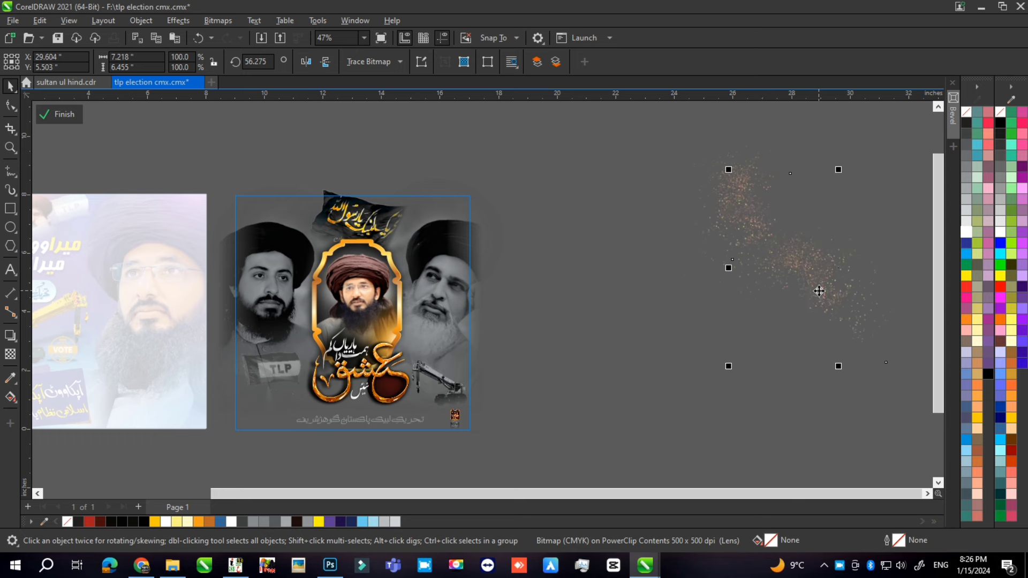
Step: Drag the elderly man's portrait right of the poster and place the small white glow above it
click(443, 304)
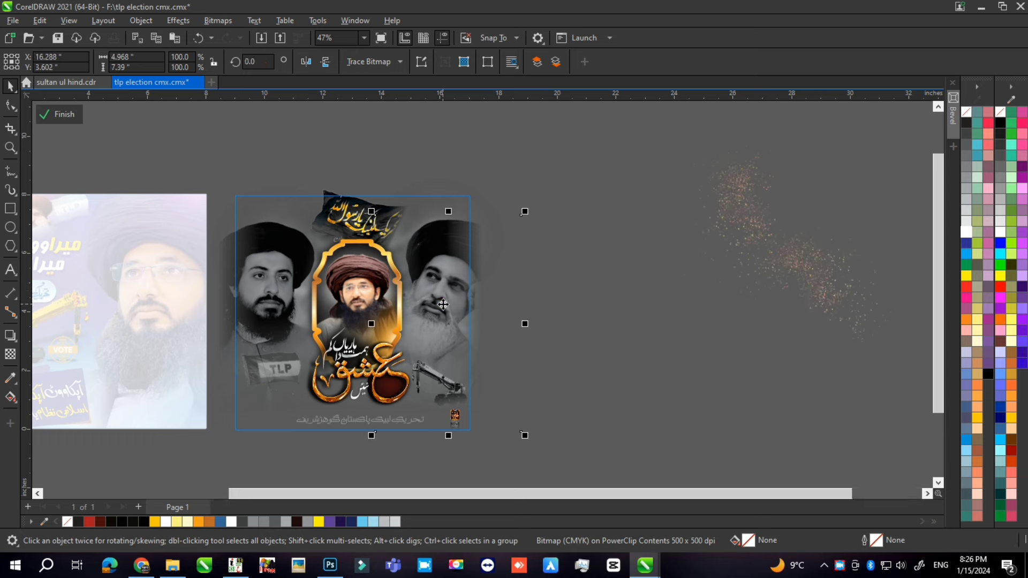
drag(444, 304, 650, 285)
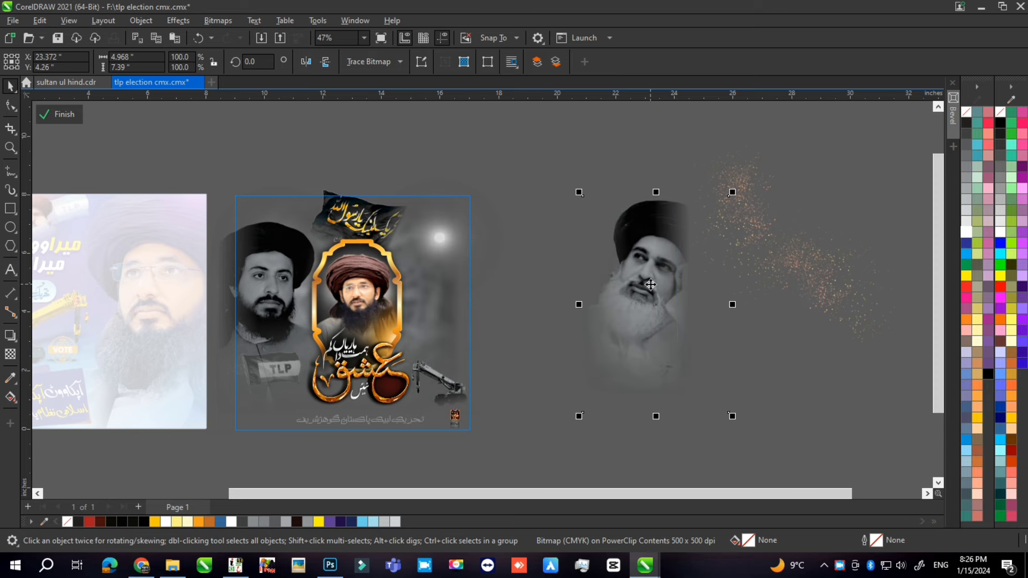
scroll(651, 285, up, 5)
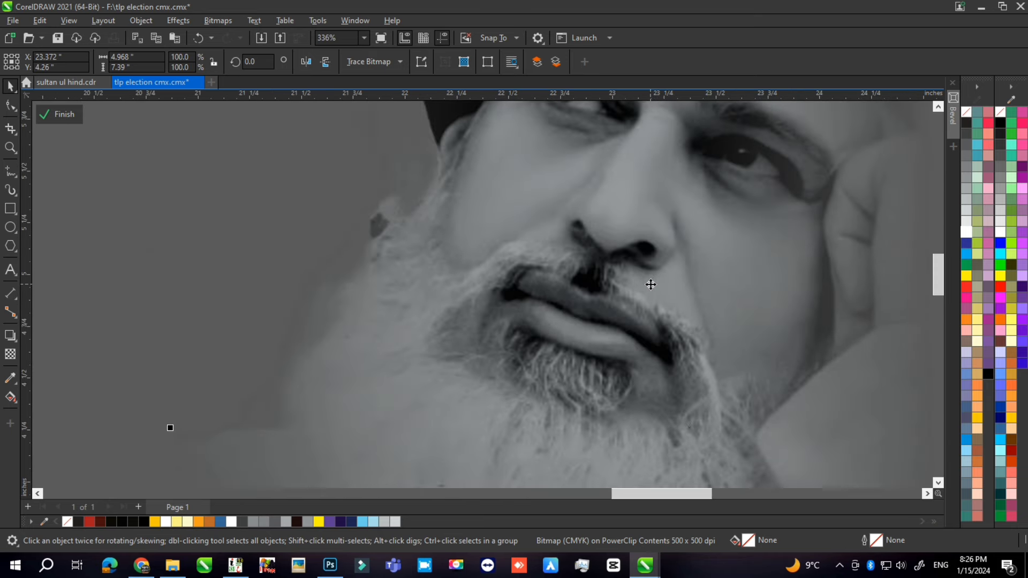
scroll(650, 285, down, 4)
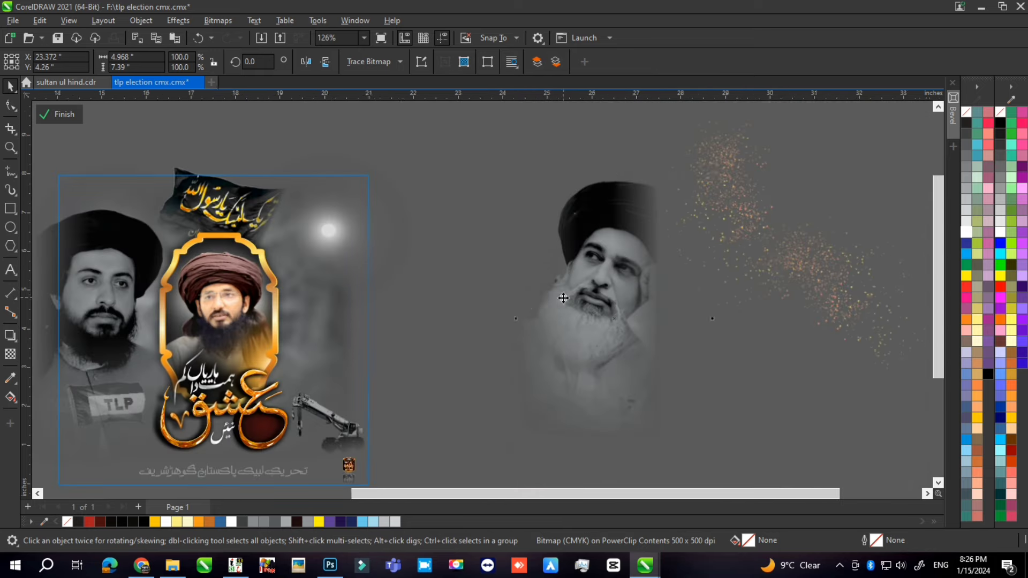
click(342, 233)
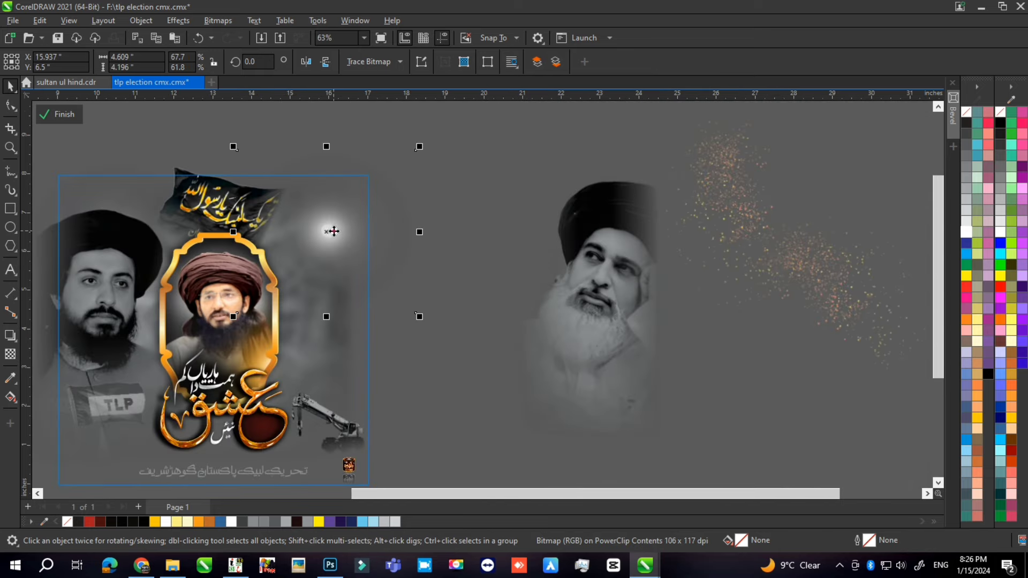
drag(333, 232, 590, 188)
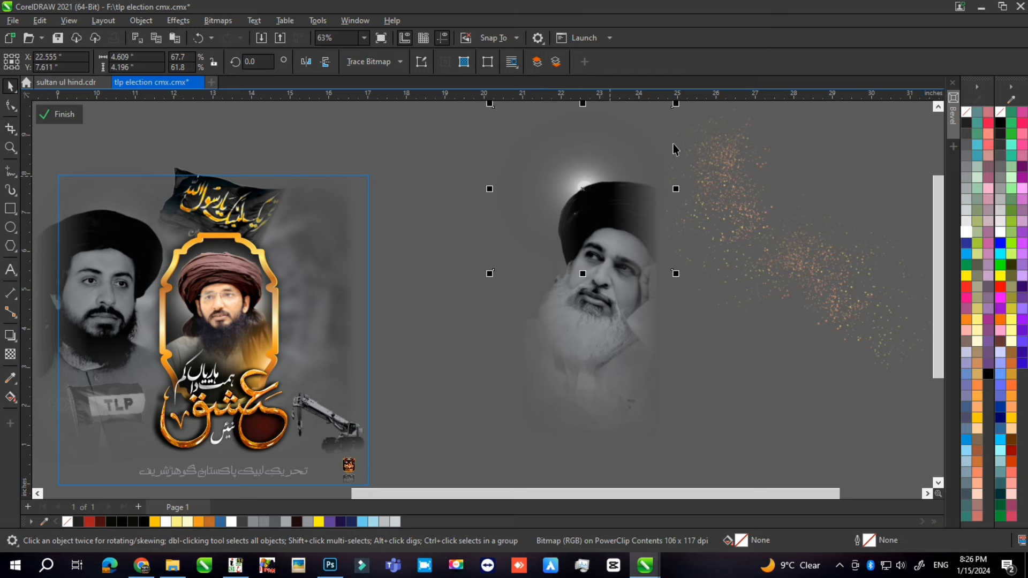
scroll(673, 143, down, 2)
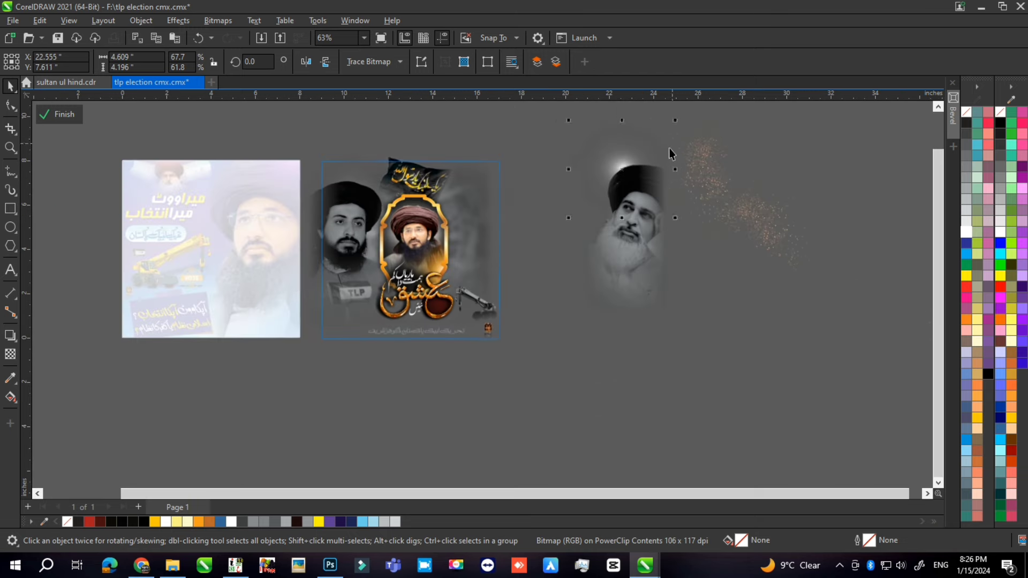
Step: Move the left man's portrait and another small glow out beside the sparkles
click(345, 243)
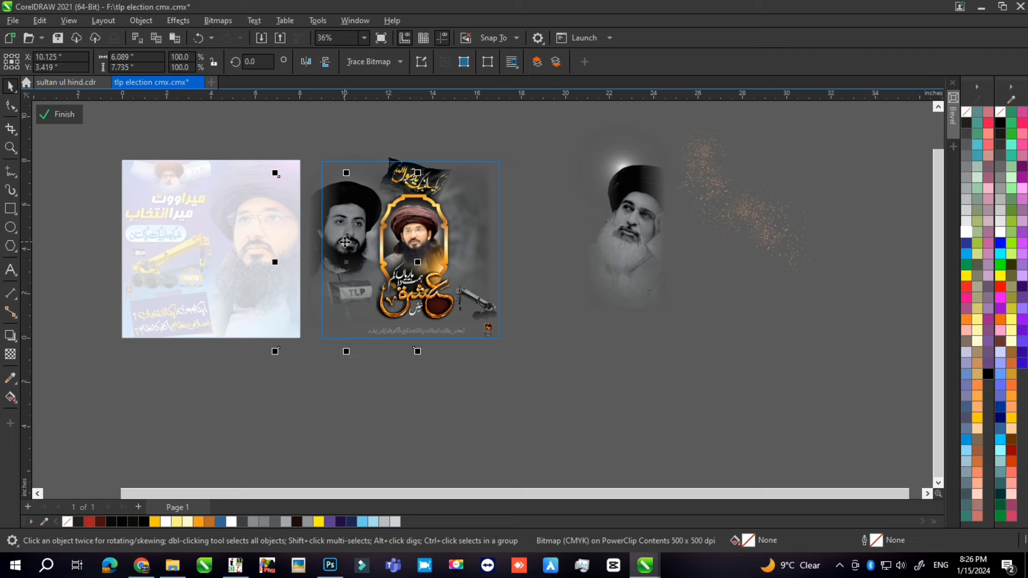
drag(345, 243, 741, 321)
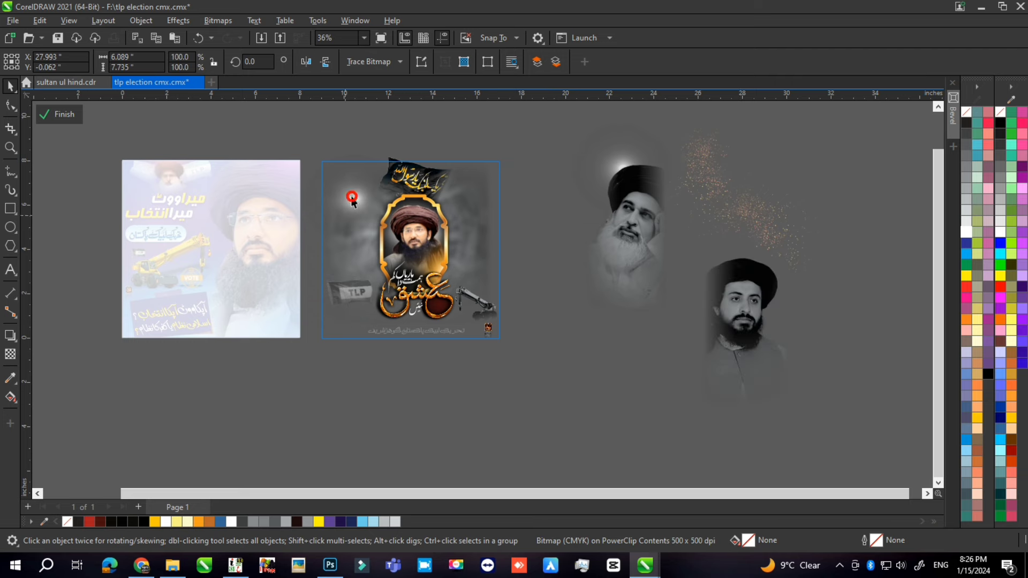
click(353, 206)
drag(751, 214, 738, 237)
Step: Pull the TLP flag and the crane out of the poster to its right
click(352, 287)
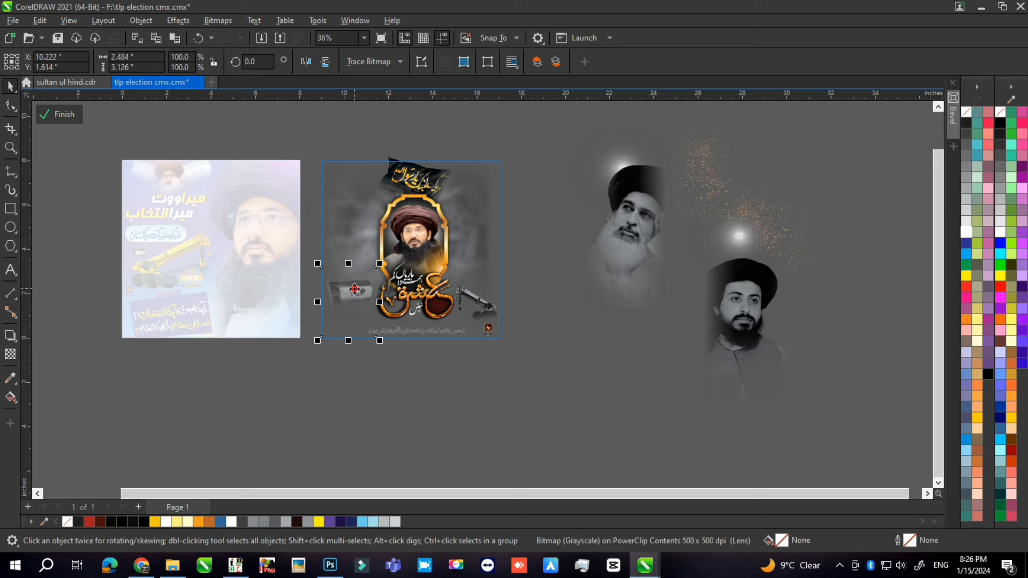
drag(476, 302, 655, 310)
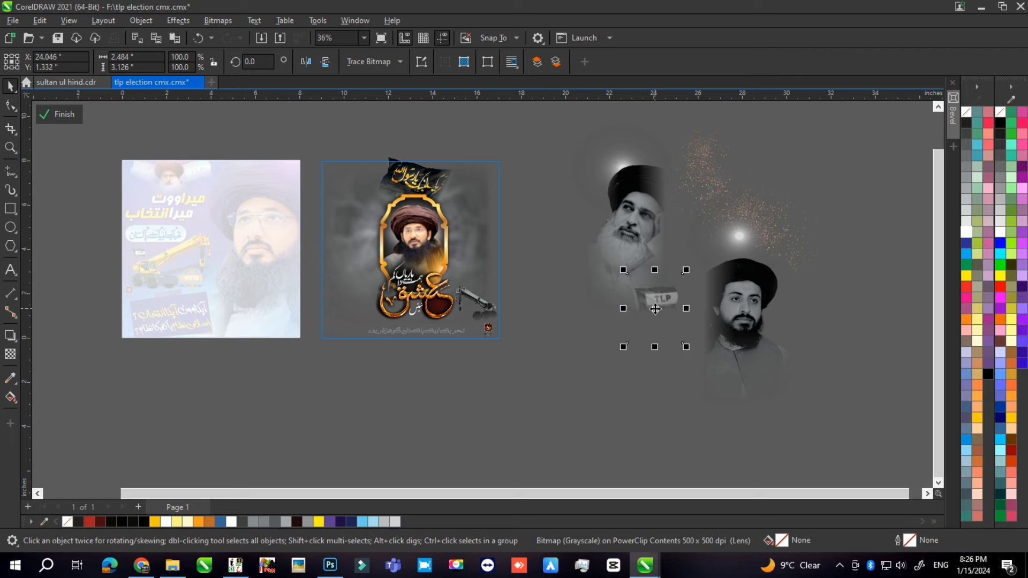
scroll(364, 298, up, 2)
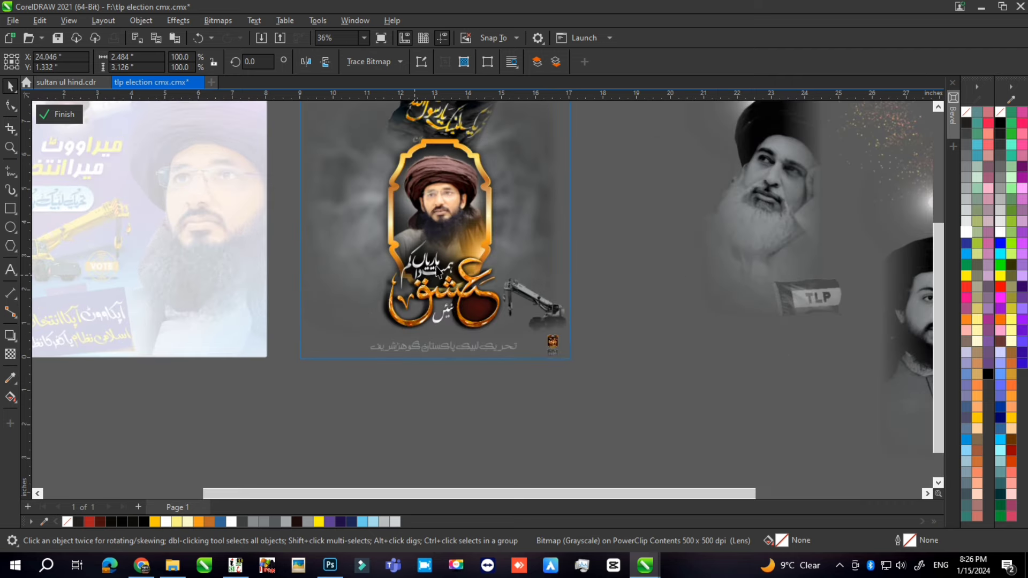
click(537, 293)
drag(536, 297, 643, 253)
scroll(268, 313, down, 3)
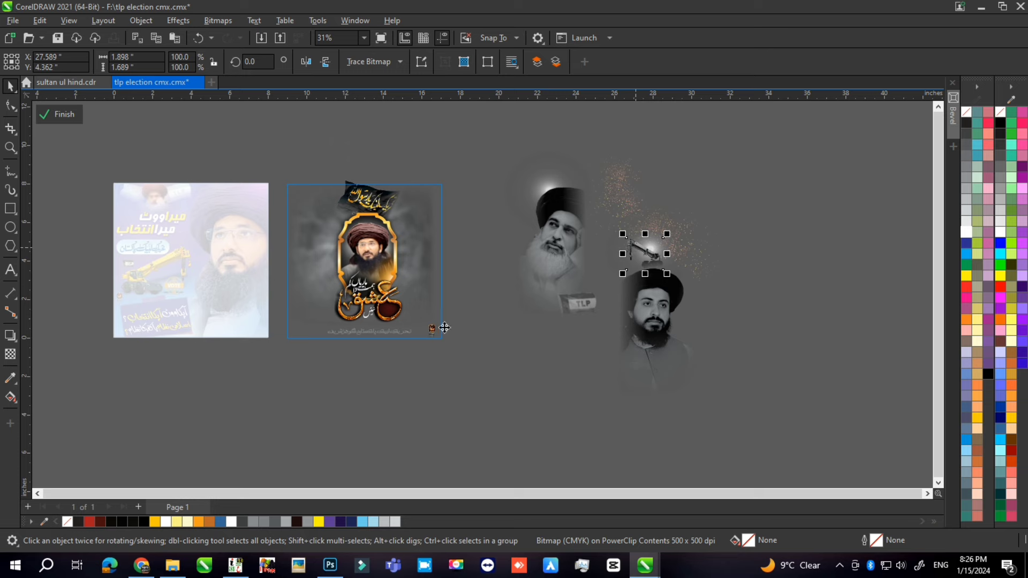
scroll(370, 331, up, 3)
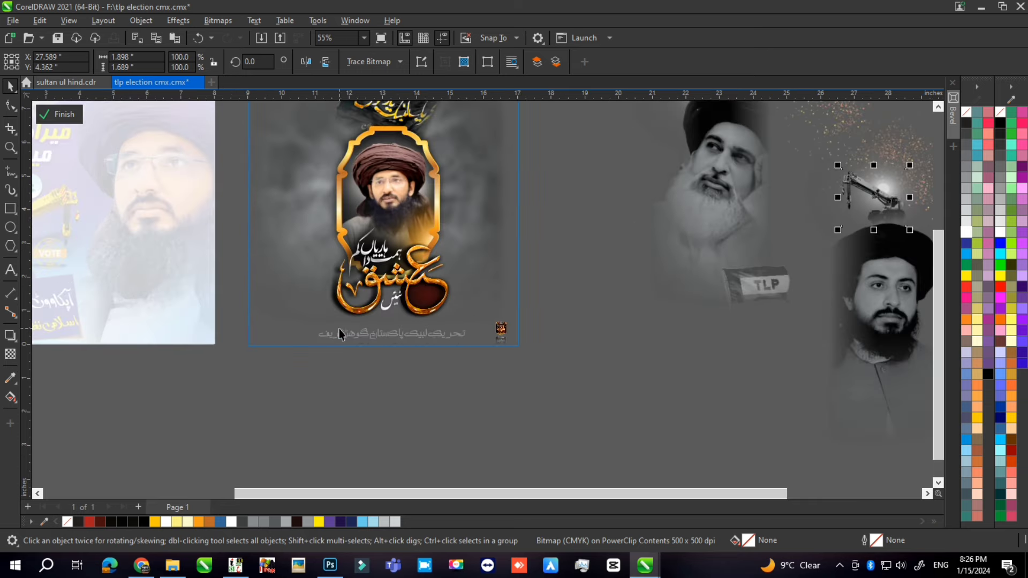
Step: Move the small logo out of the poster with its grey reflection below it, beside the other pieces
drag(554, 277, 475, 404)
drag(500, 329, 582, 274)
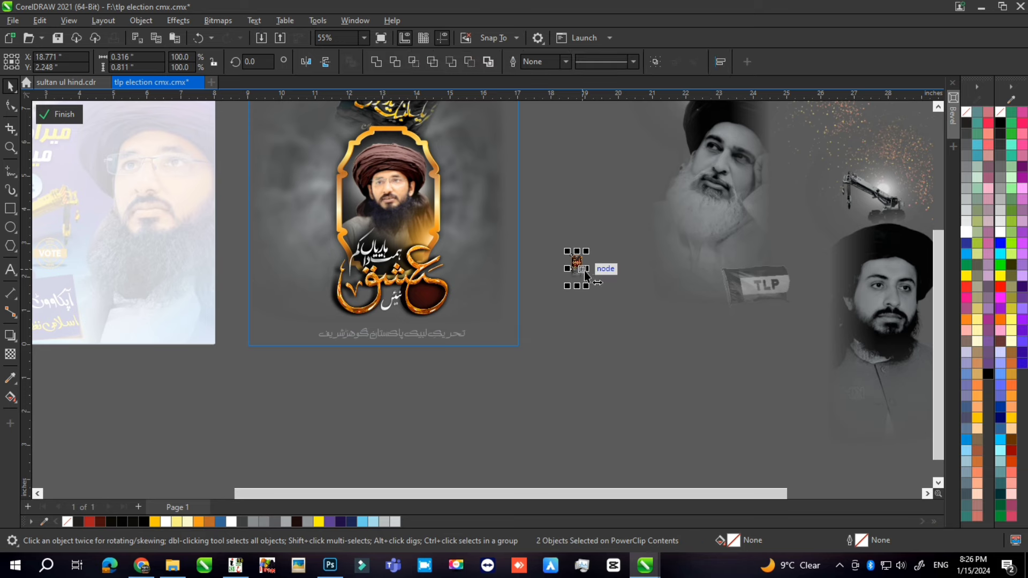
scroll(585, 274, up, 5)
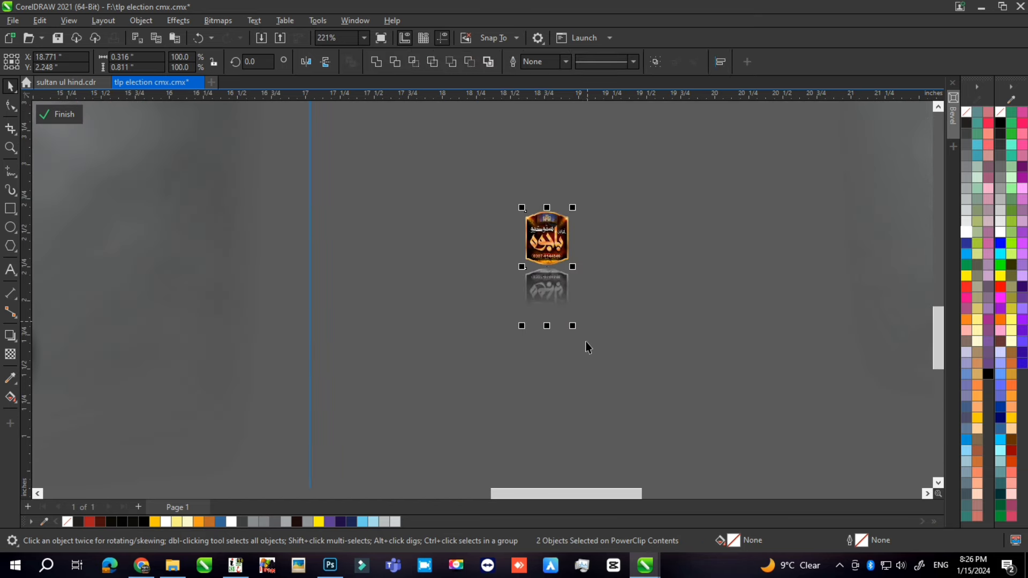
click(551, 314)
drag(550, 313, 554, 345)
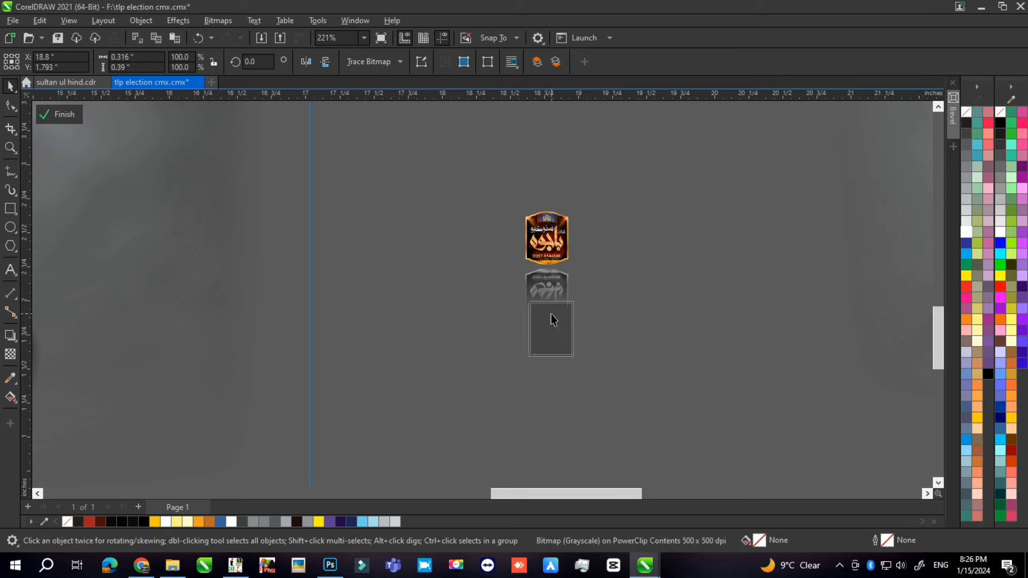
scroll(648, 235, down, 5)
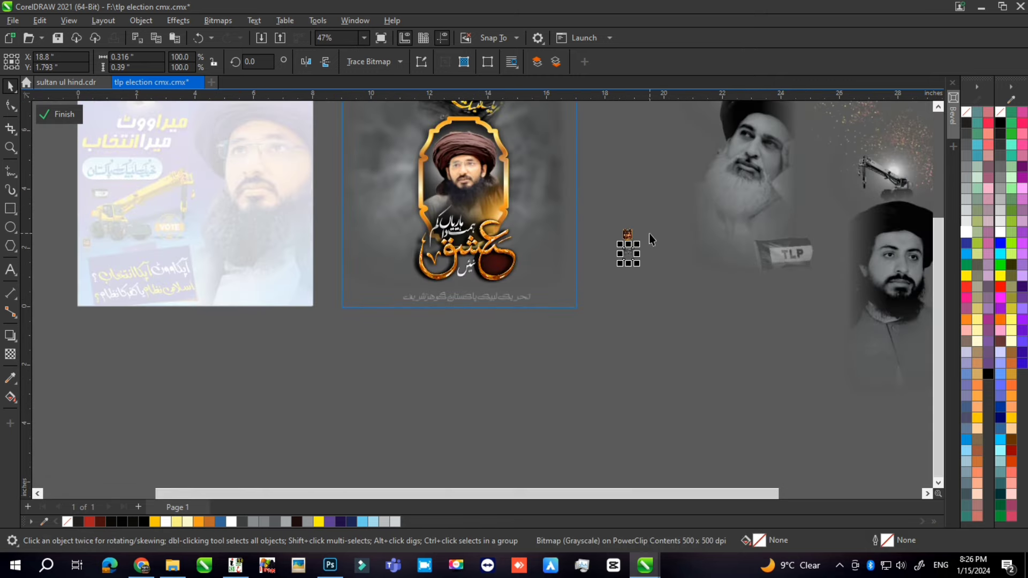
scroll(399, 323, down, 1)
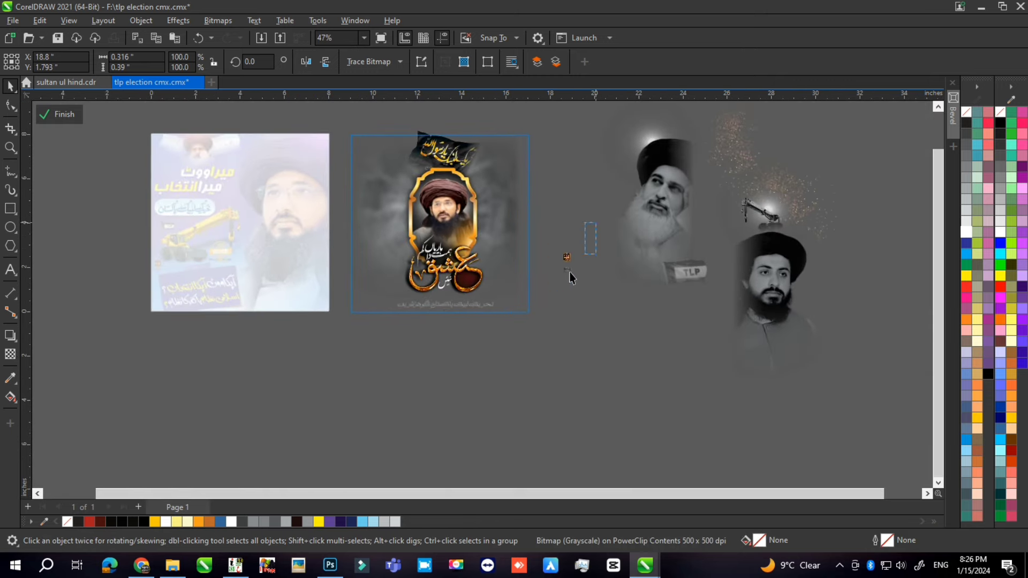
drag(566, 265, 855, 243)
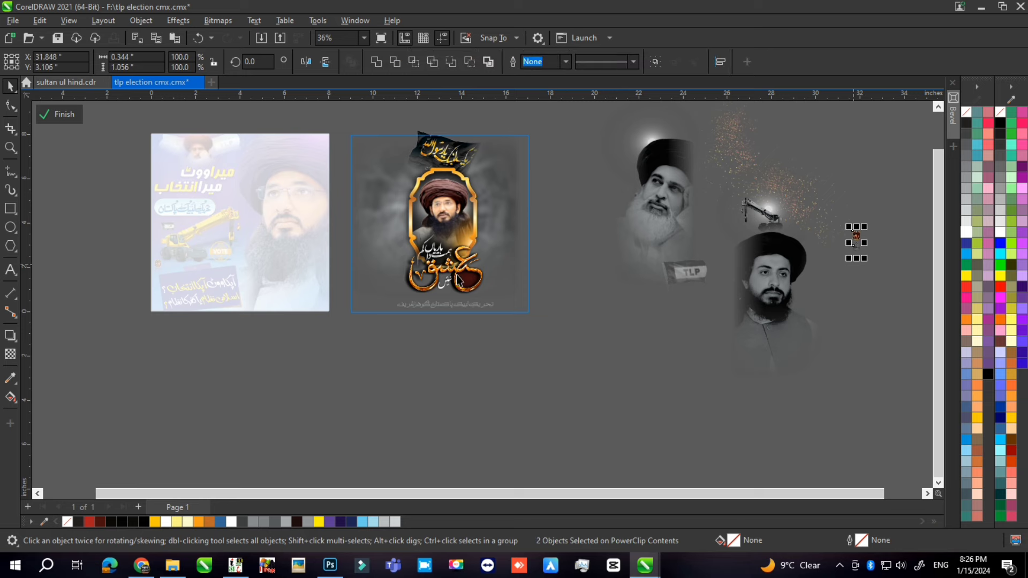
Step: Select several objects in the poster area, then clear the selection and zoom toward the calligraphy group
scroll(557, 240, up, 1)
drag(571, 215, 782, 256)
scroll(363, 324, down, 2)
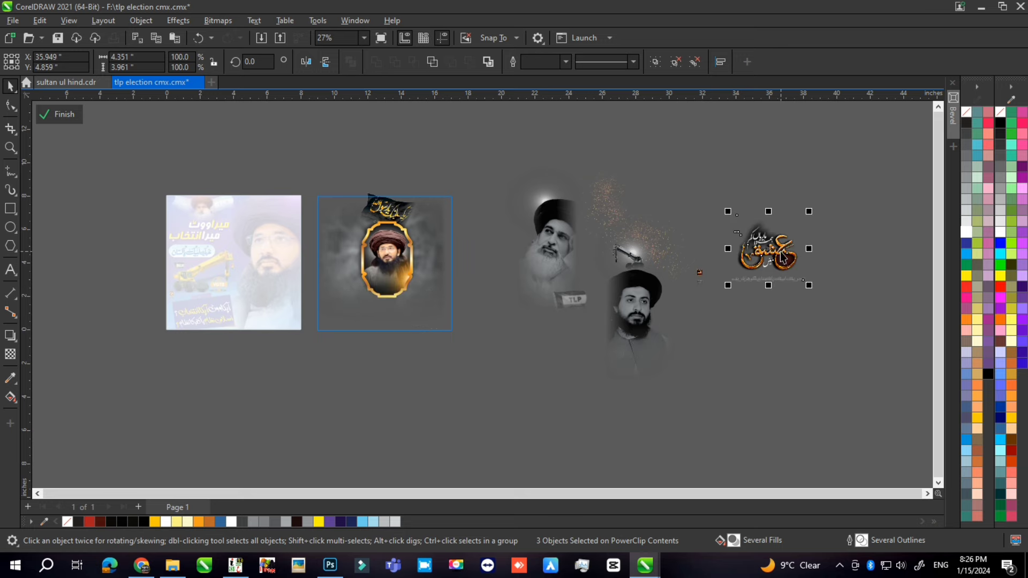
scroll(832, 228, up, 3)
click(818, 223)
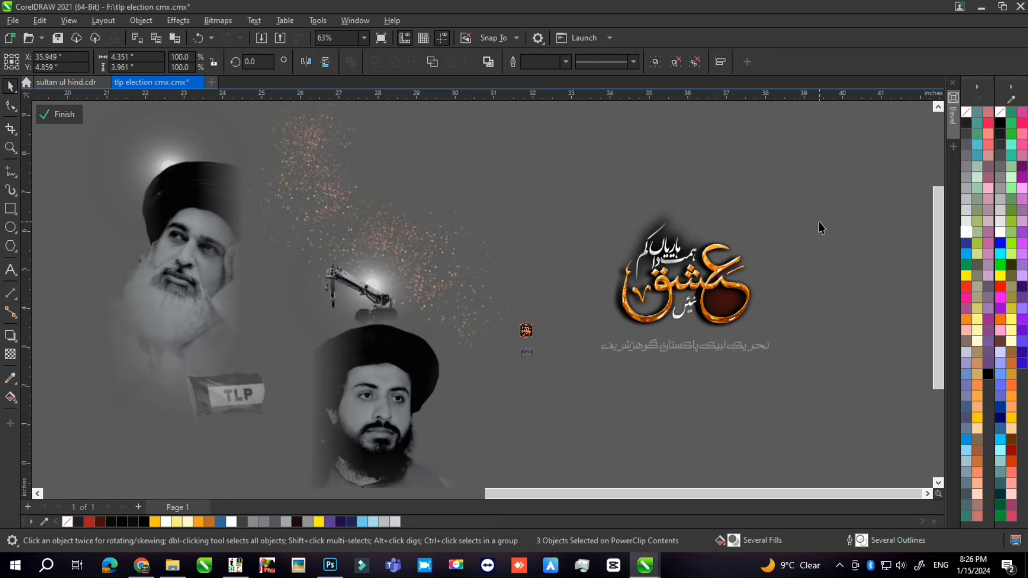
scroll(815, 220, up, 2)
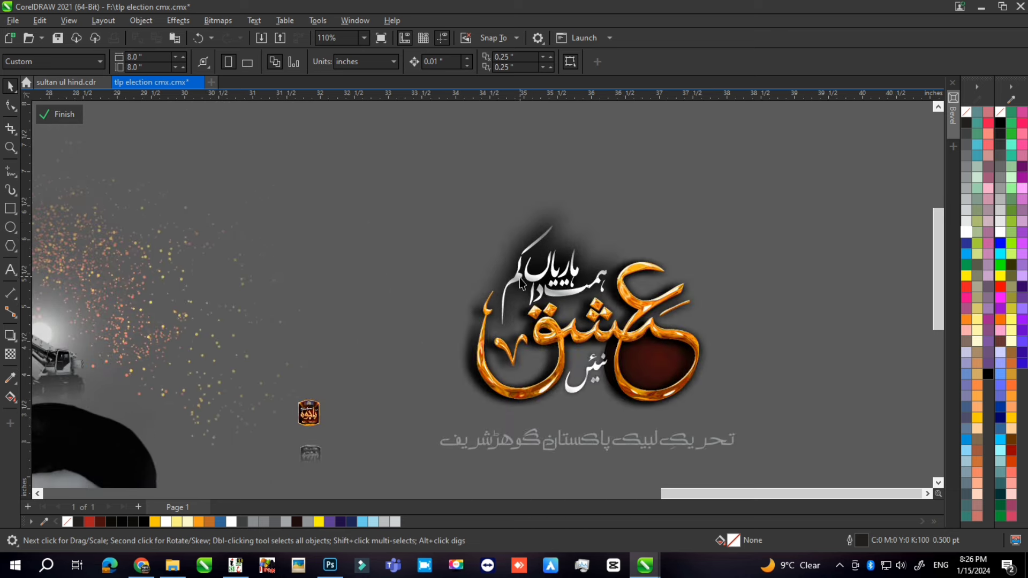
Step: Shift the calligraphy group up-left, separating the white همت دا text and the gold عشق lettering
click(530, 284)
drag(530, 283, 504, 250)
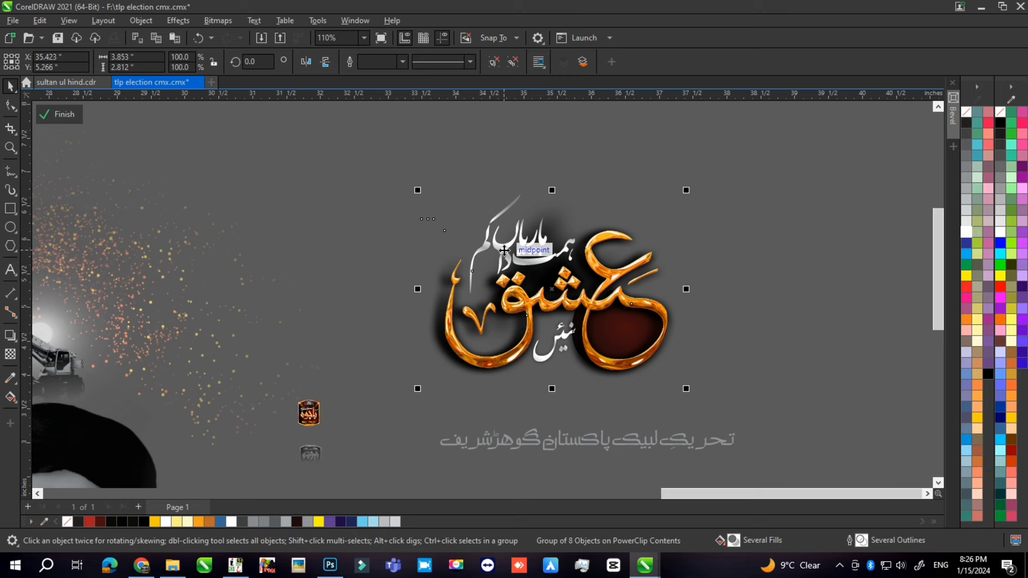
click(770, 174)
click(529, 258)
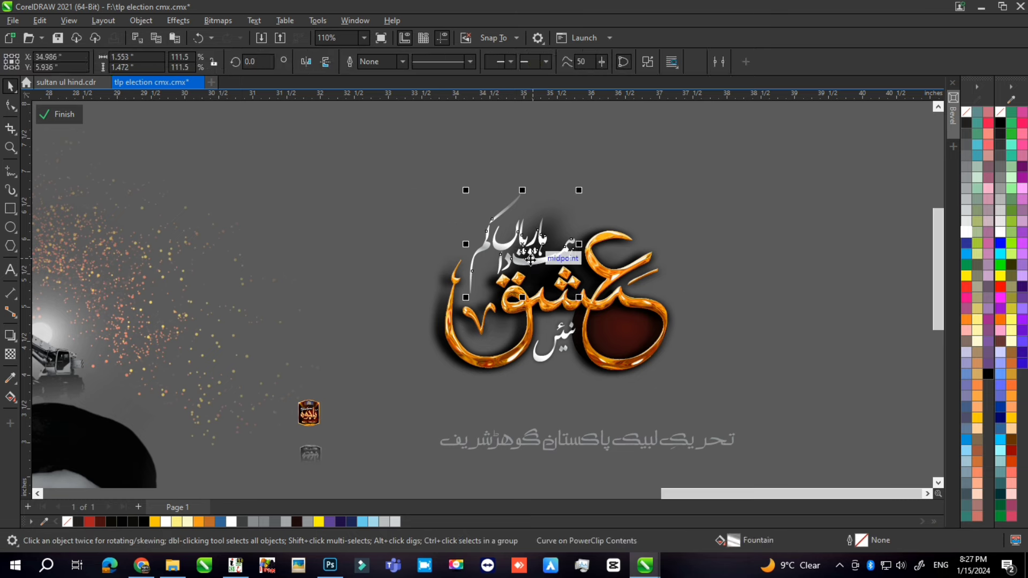
drag(529, 258, 400, 211)
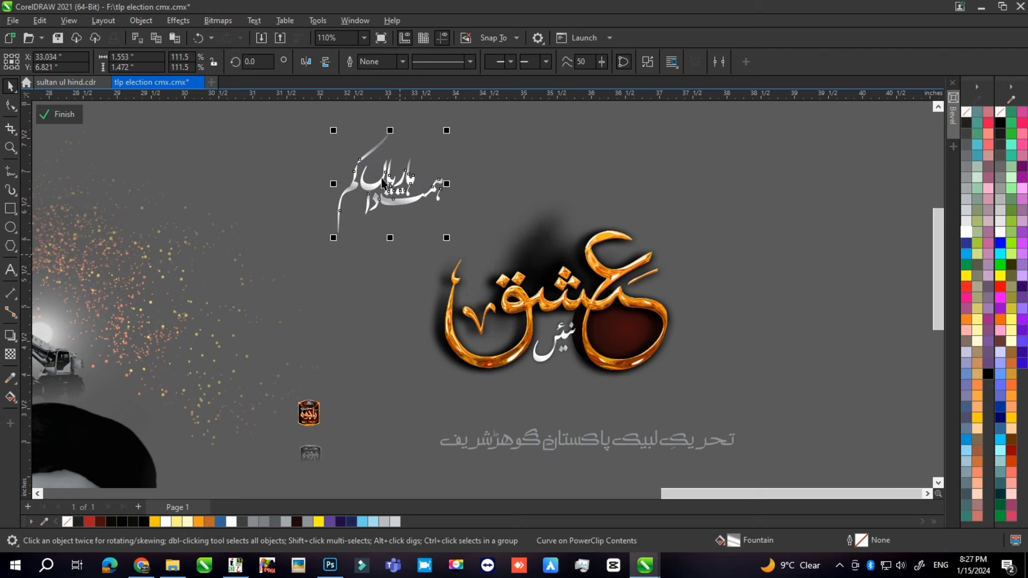
click(539, 243)
drag(539, 243, 860, 184)
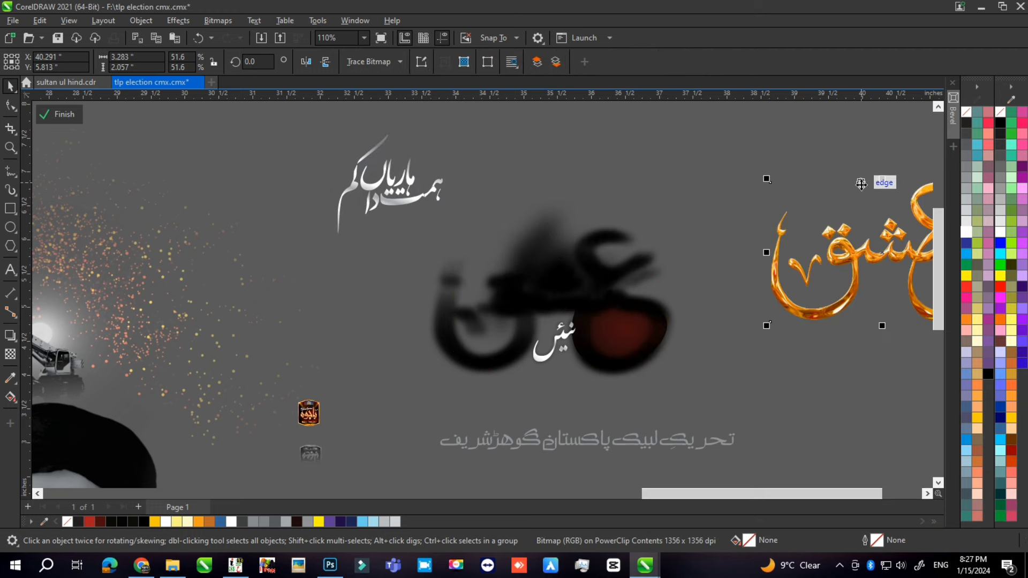
Step: Delete two duplicate blurred عشق shadows, move the remaining shadow up-right and the grey smudge left
scroll(336, 288, down, 1)
scroll(698, 300, up, 1)
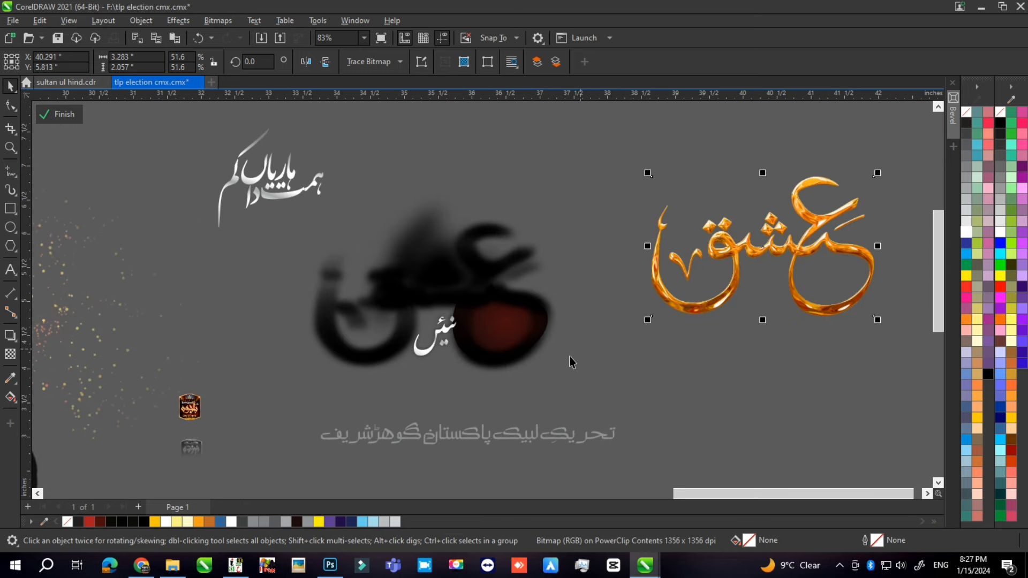
click(489, 349)
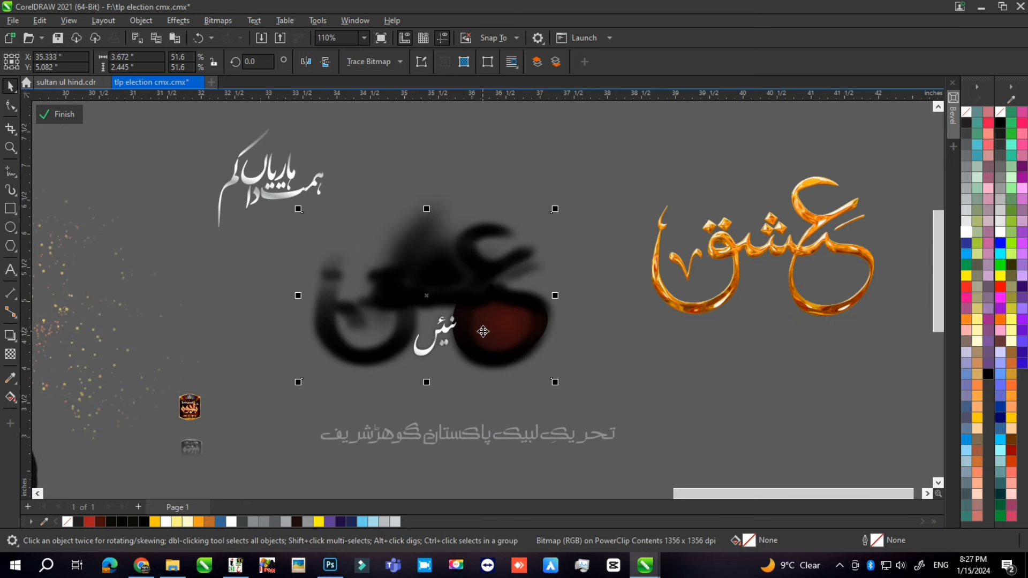
drag(483, 331, 569, 215)
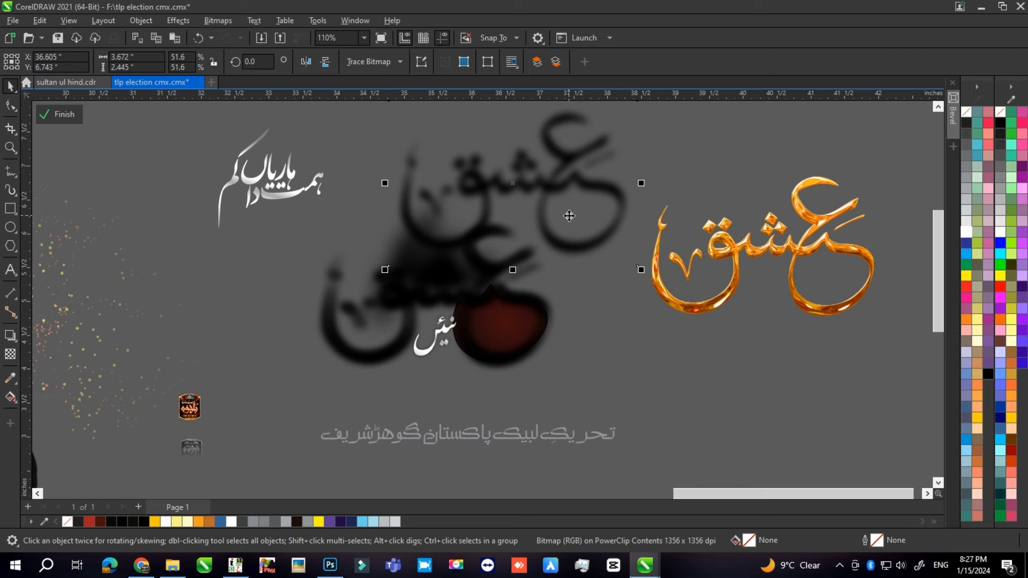
key(Delete)
drag(499, 269, 547, 199)
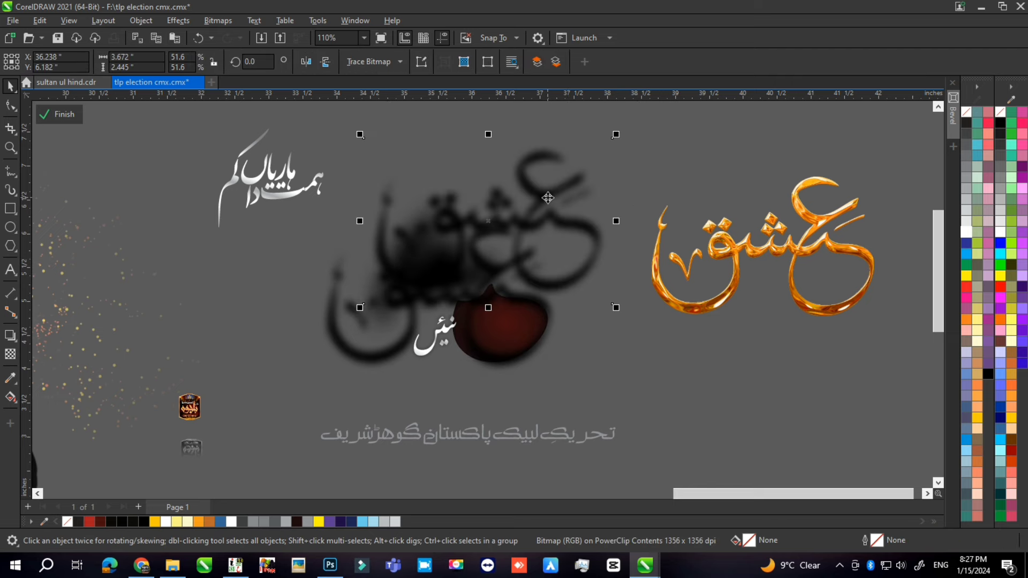
key(Delete)
drag(466, 259, 535, 214)
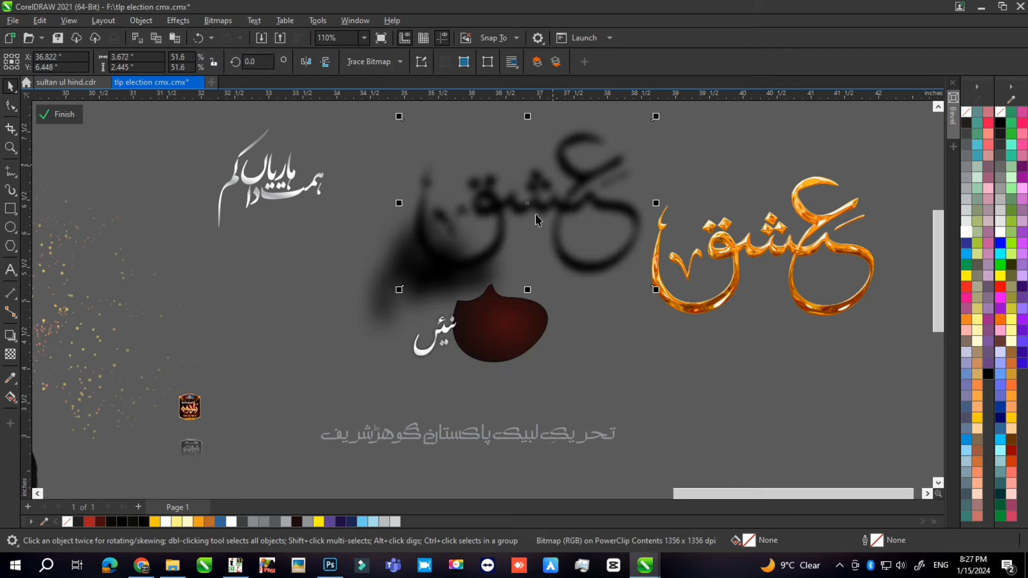
drag(385, 300, 256, 314)
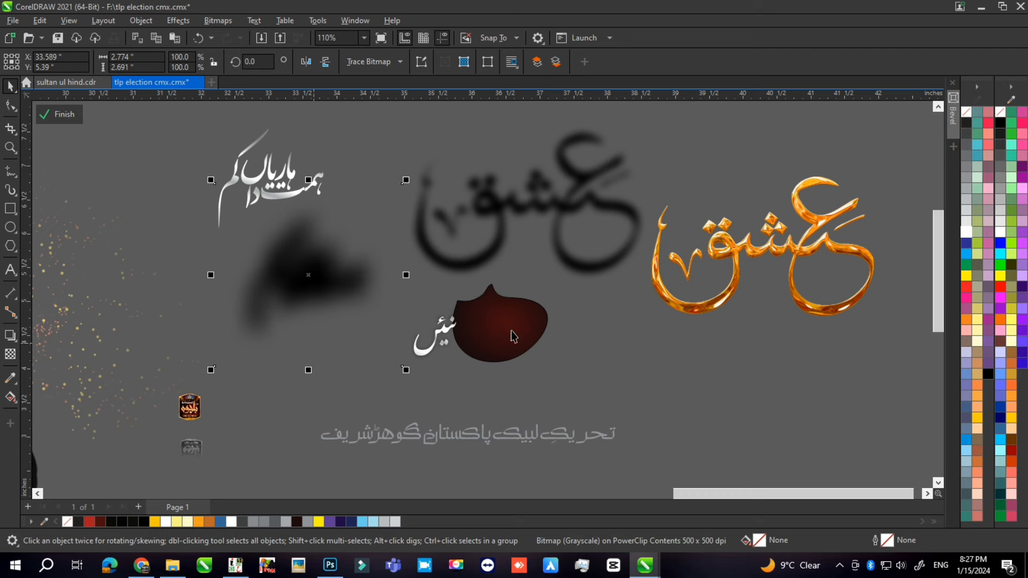
Step: Place the dark red blob inside the gold lettering's loop and narrow it to 87.6% width
drag(513, 337, 623, 347)
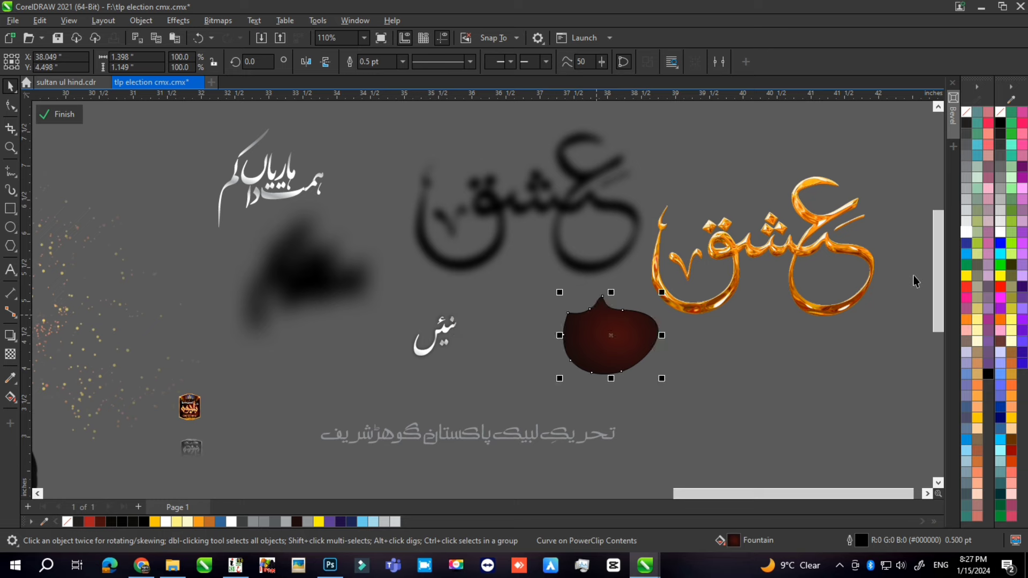
scroll(915, 281, up, 2)
drag(446, 411, 785, 321)
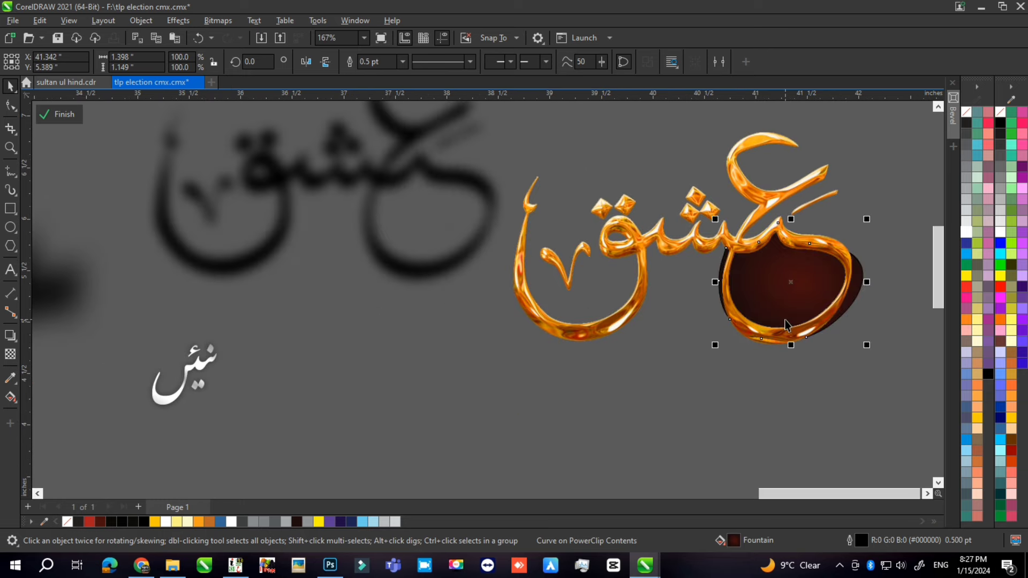
scroll(883, 276, up, 2)
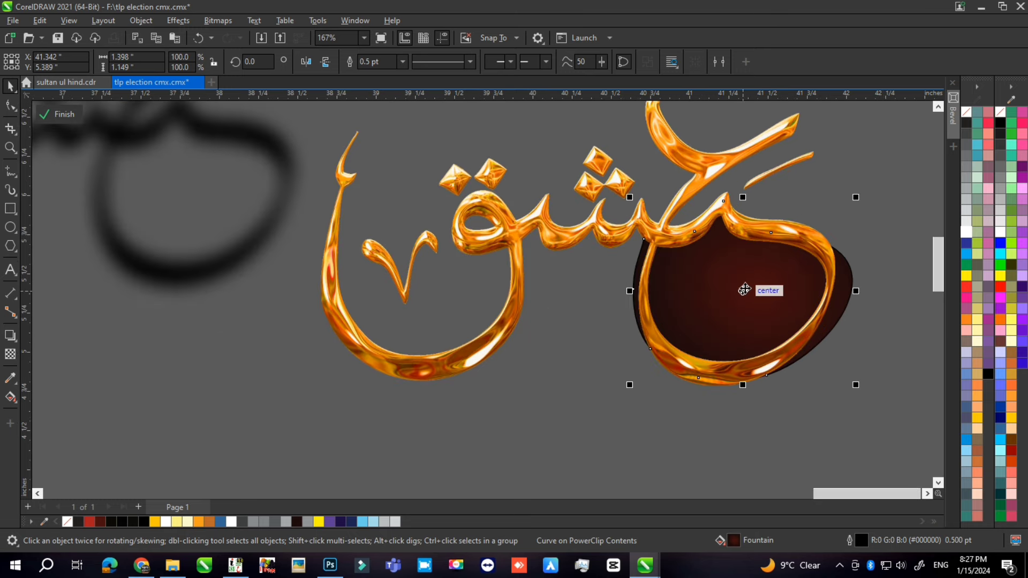
drag(741, 291, 743, 288)
scroll(713, 320, down, 3)
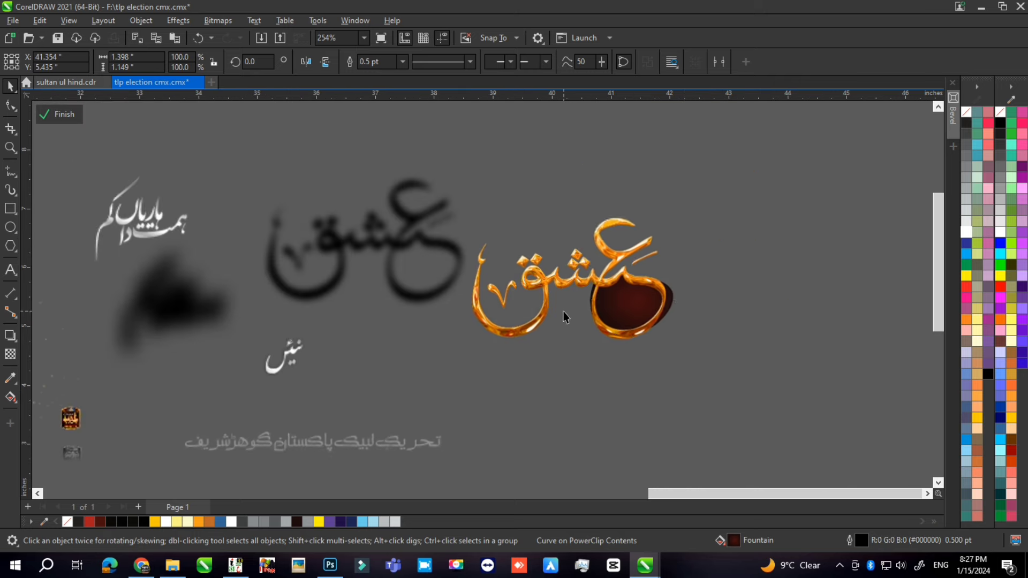
scroll(635, 310, up, 4)
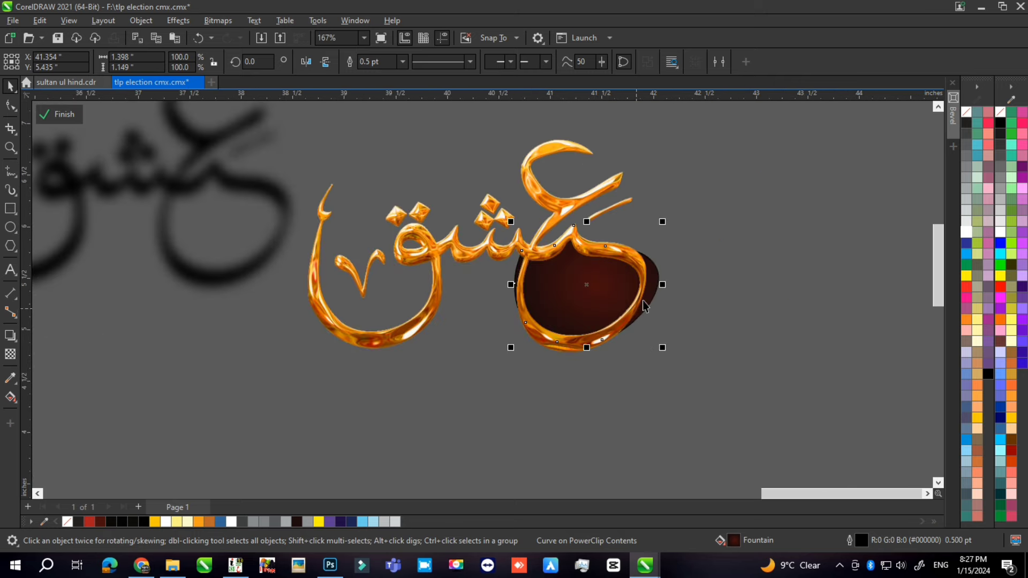
scroll(669, 285, up, 3)
drag(667, 287, 646, 295)
key(Left)
scroll(634, 309, down, 2)
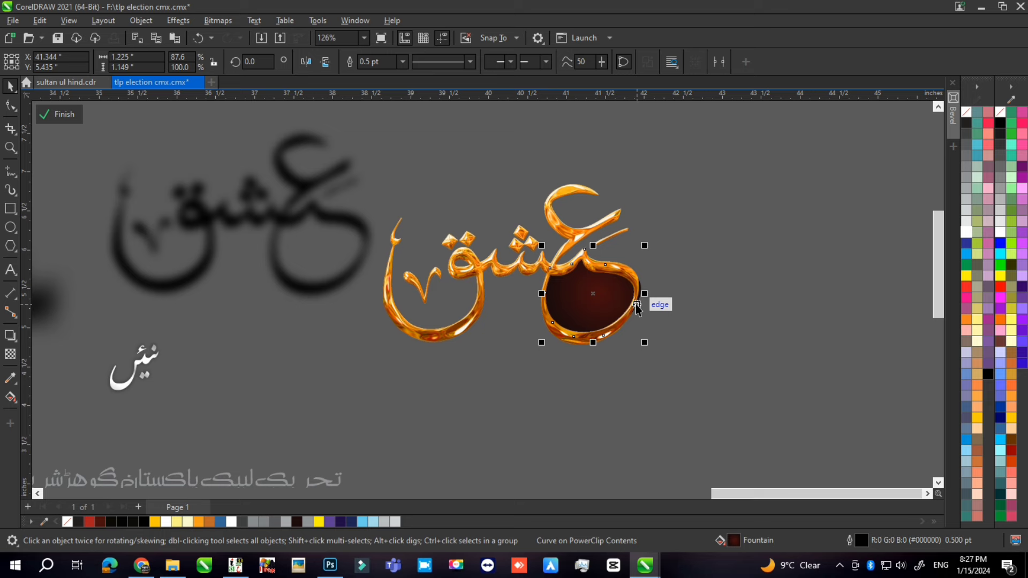
scroll(637, 309, down, 3)
Step: Move the black flag image off the portrait to the upper area
click(712, 273)
scroll(714, 269, down, 2)
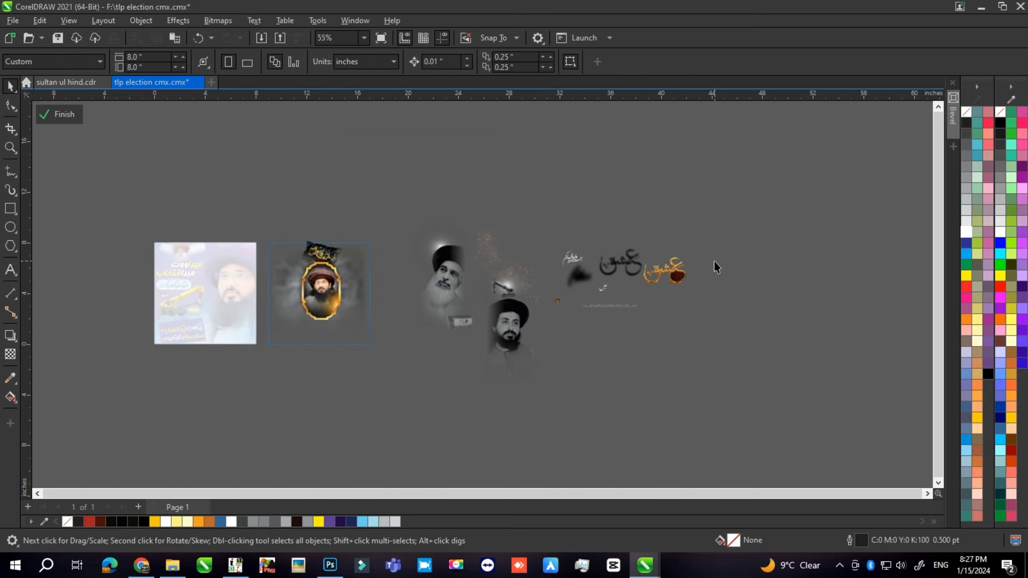
scroll(336, 236, up, 2)
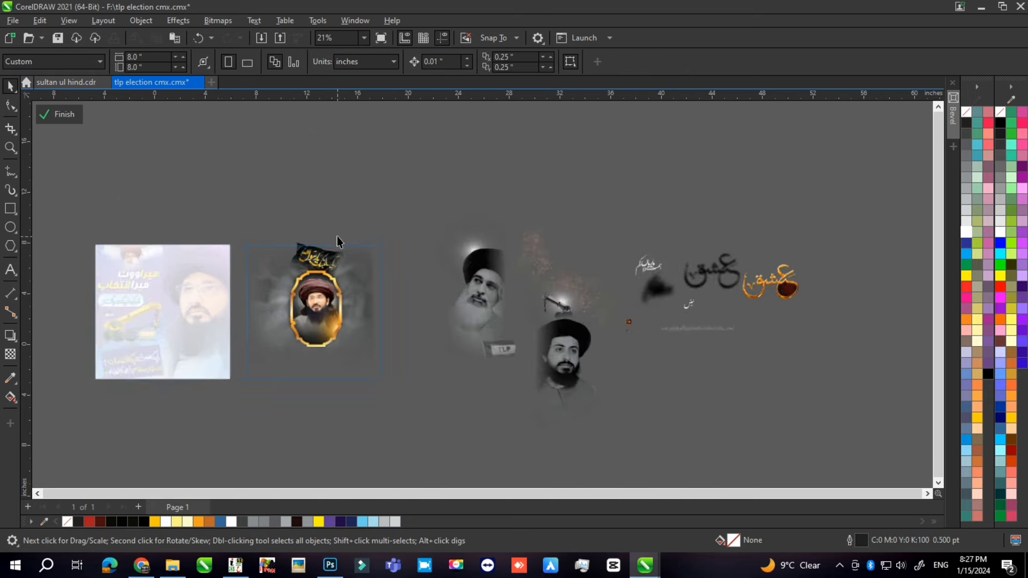
click(296, 284)
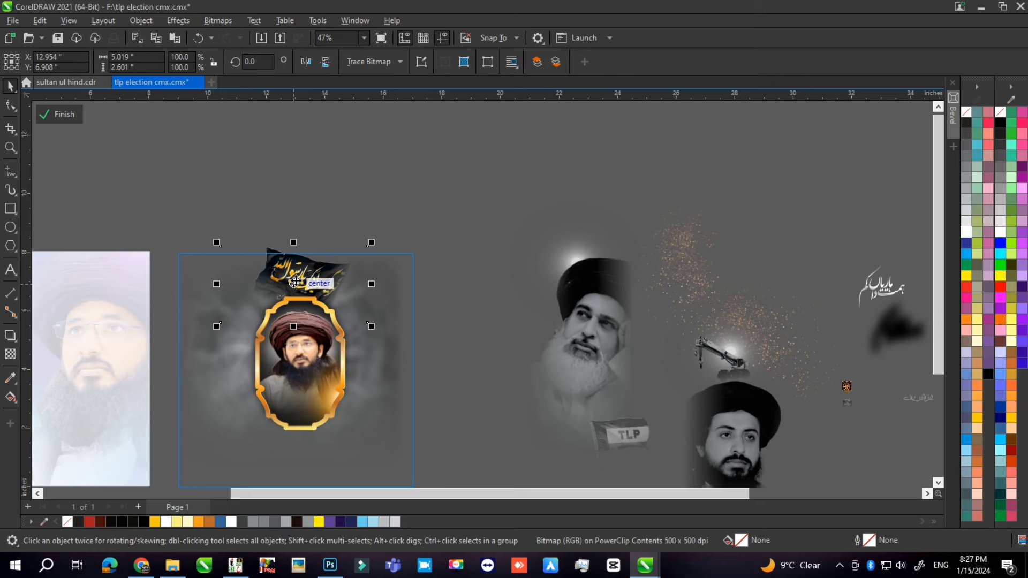
drag(295, 282, 451, 178)
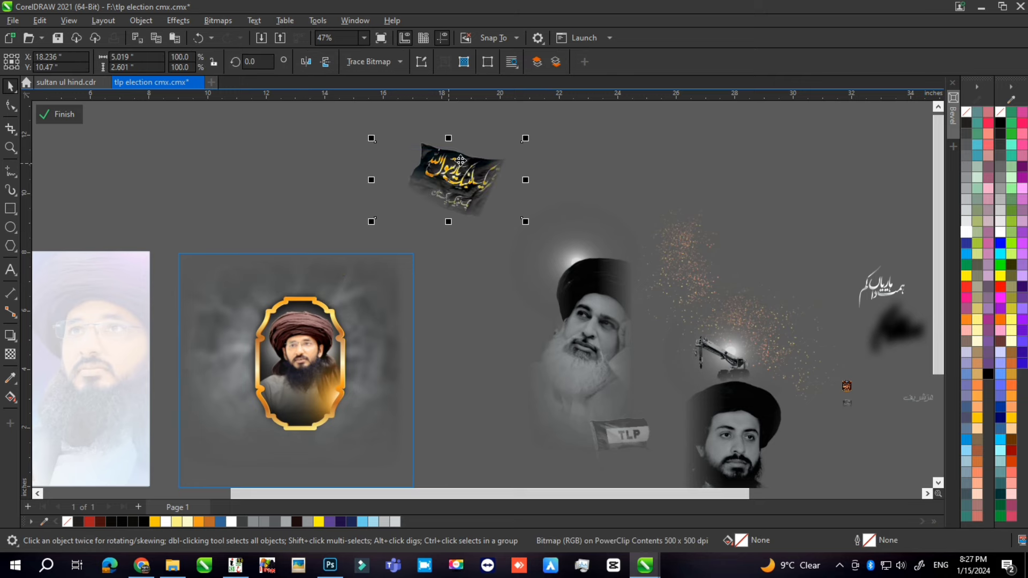
Step: Move the smoky grey background up and right, away from the gold-framed portrait
scroll(461, 161, up, 2)
scroll(469, 168, up, 1)
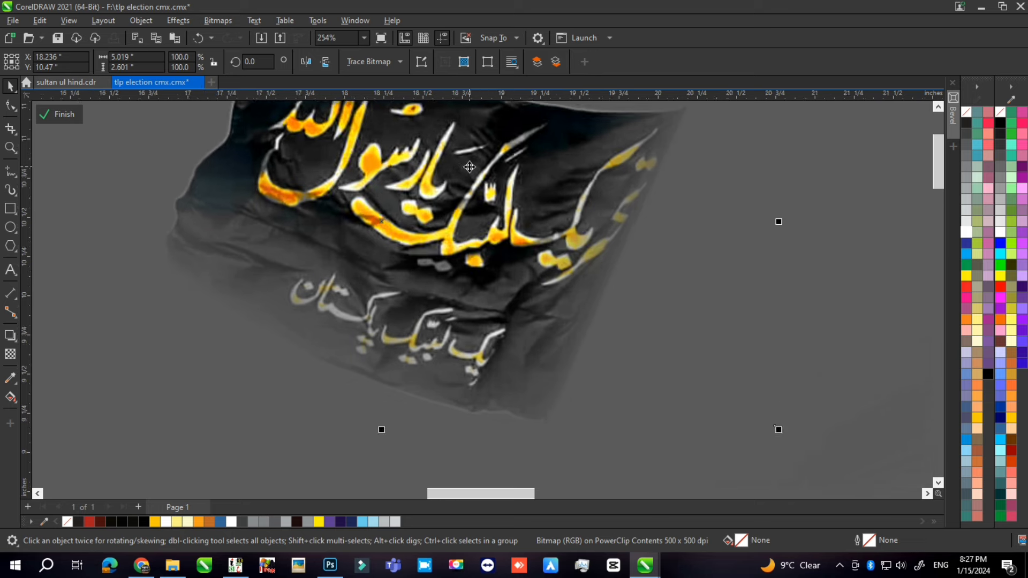
scroll(547, 143, down, 3)
scroll(546, 144, down, 4)
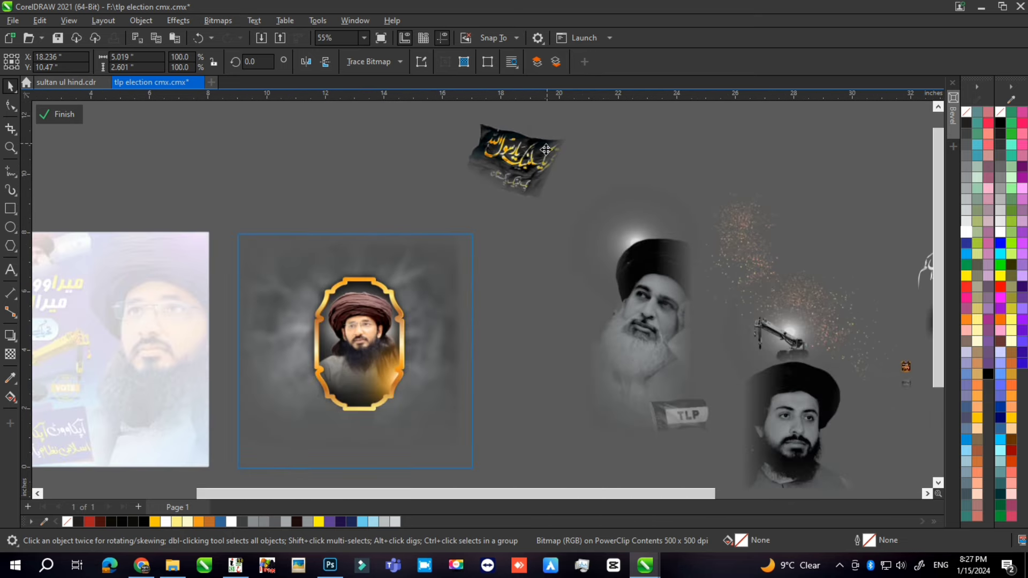
click(426, 320)
scroll(426, 320, down, 1)
drag(422, 321, 731, 165)
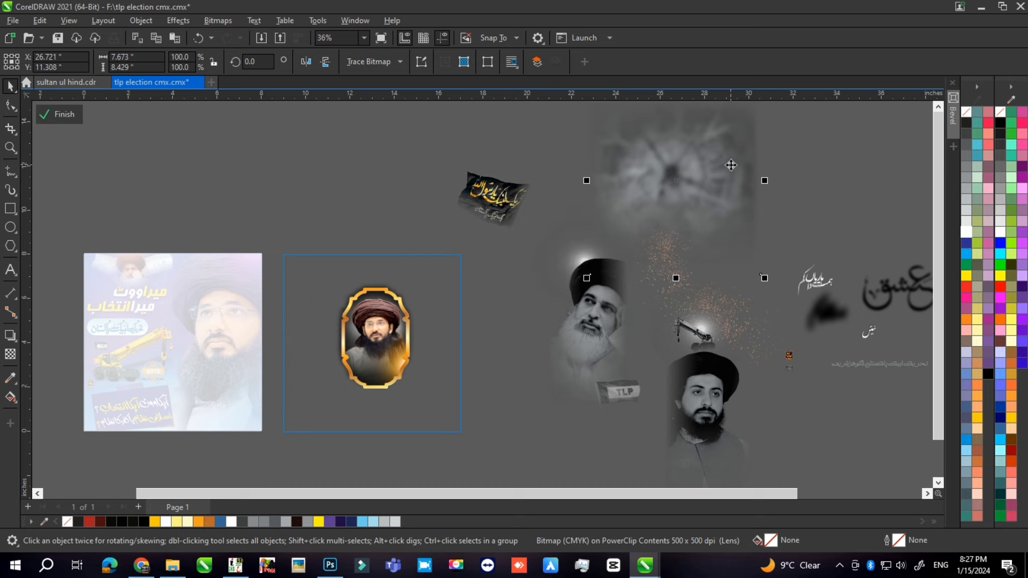
scroll(383, 409, up, 2)
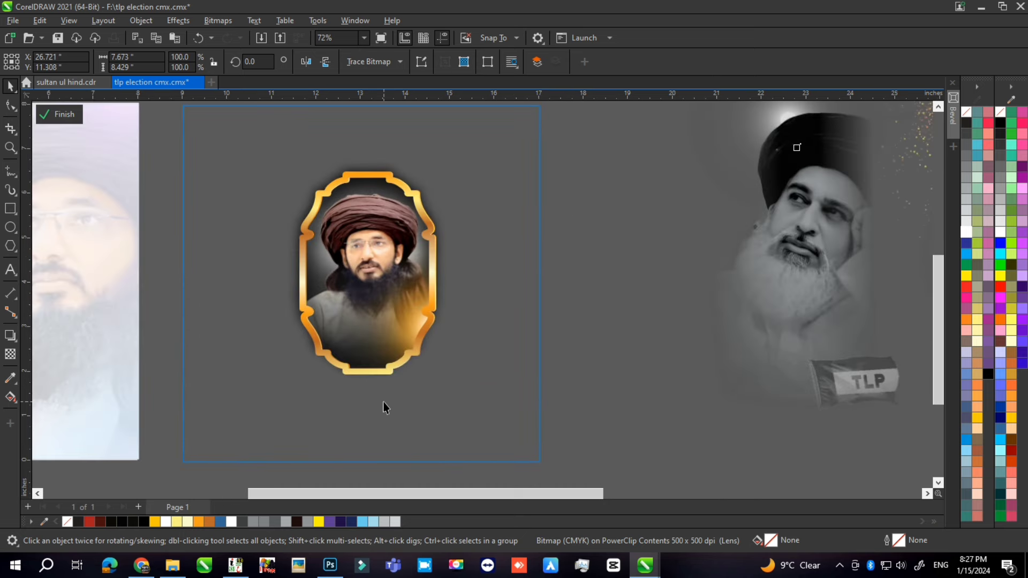
Step: Reposition the framed portrait groups, restoring the accidentally deleted right portrait and moving it up-right
click(373, 307)
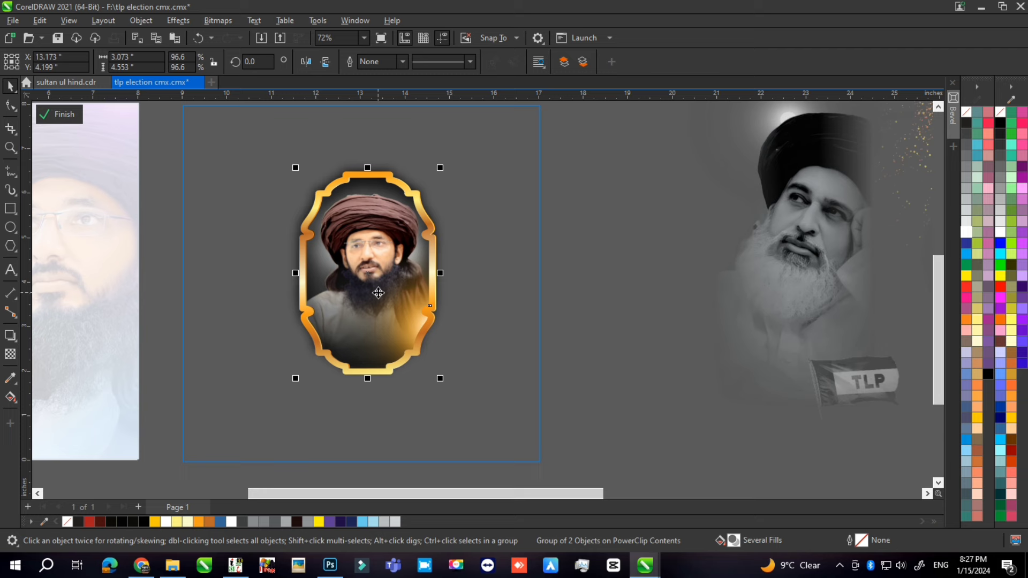
drag(378, 293, 569, 295)
click(374, 308)
scroll(686, 267, up, 3)
click(676, 275)
click(568, 301)
scroll(181, 381, down, 3)
scroll(392, 358, up, 1)
key(Delete)
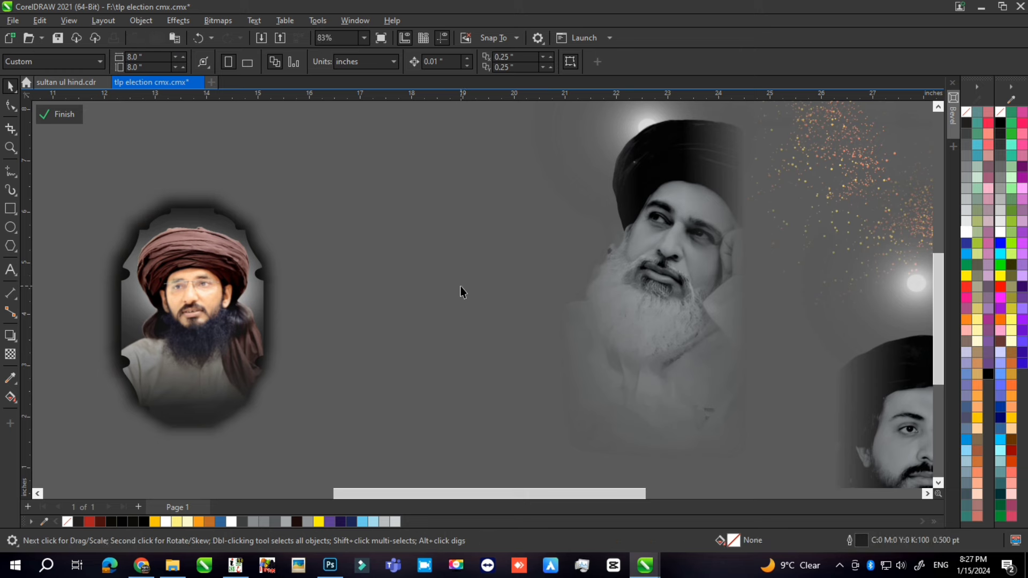
key(ctrl+shift+z)
click(460, 291)
drag(471, 300, 504, 266)
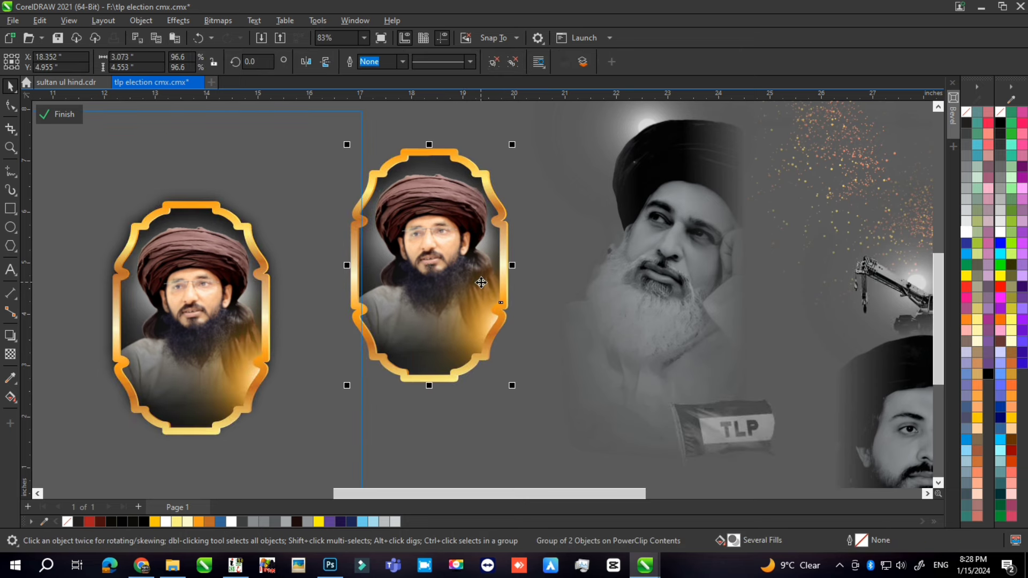
Step: Ungroup the middle portrait, move its gold frame right and shift the clipped portrait slightly left
key(ctrl+u)
click(545, 201)
click(502, 242)
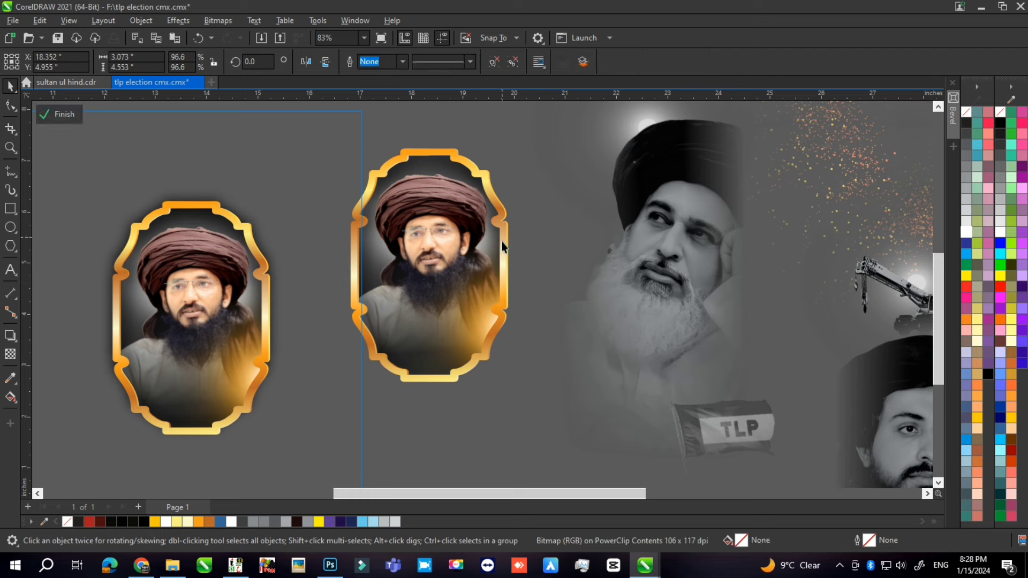
click(506, 254)
drag(505, 253, 656, 290)
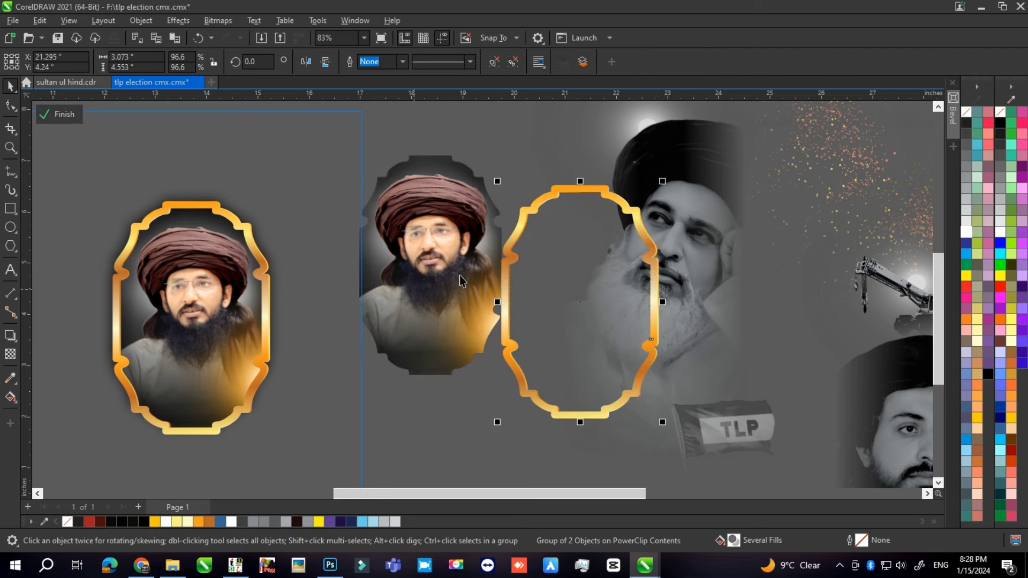
click(436, 284)
drag(441, 305, 395, 317)
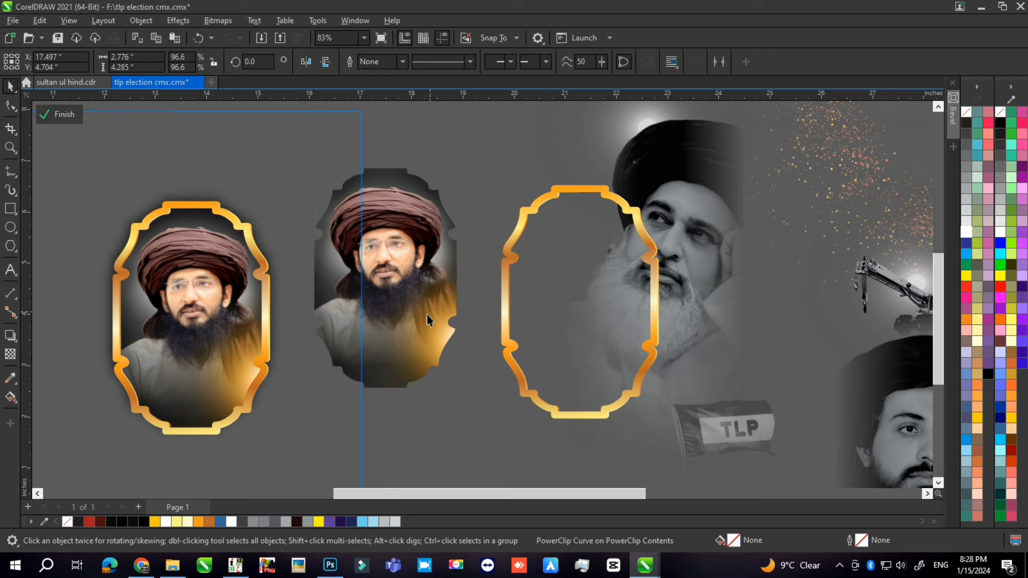
Step: Within the portrait's clip, move the orange glow up-right, grayscale photo up-left and colour portrait left
ctrl+click(427, 318)
click(429, 331)
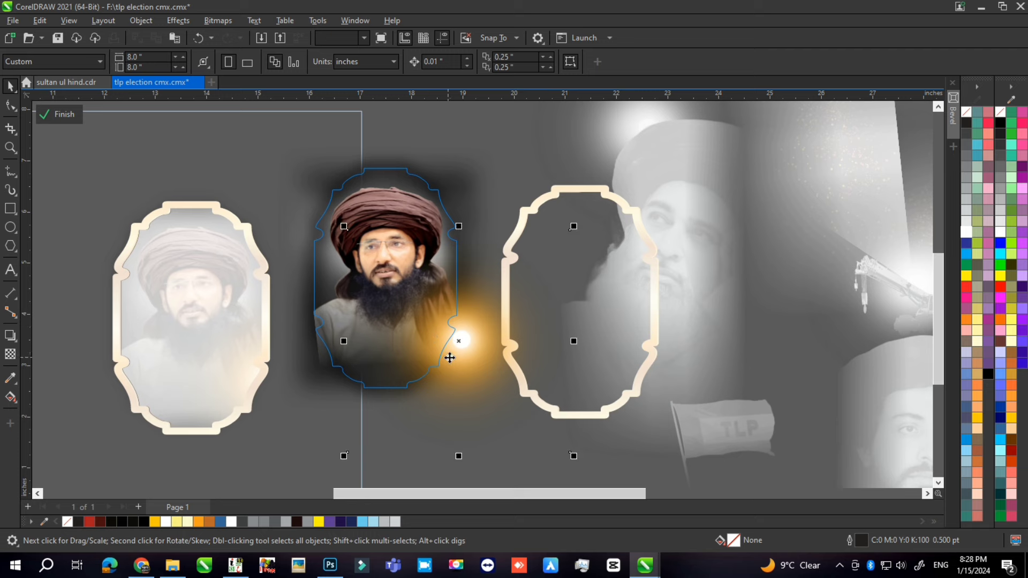
drag(450, 357, 504, 180)
click(505, 179)
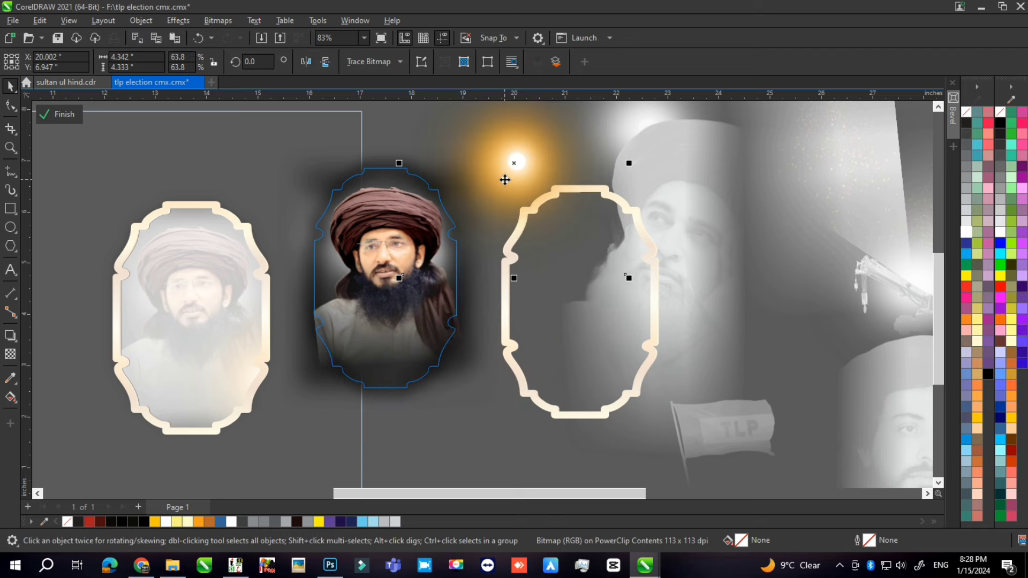
click(404, 313)
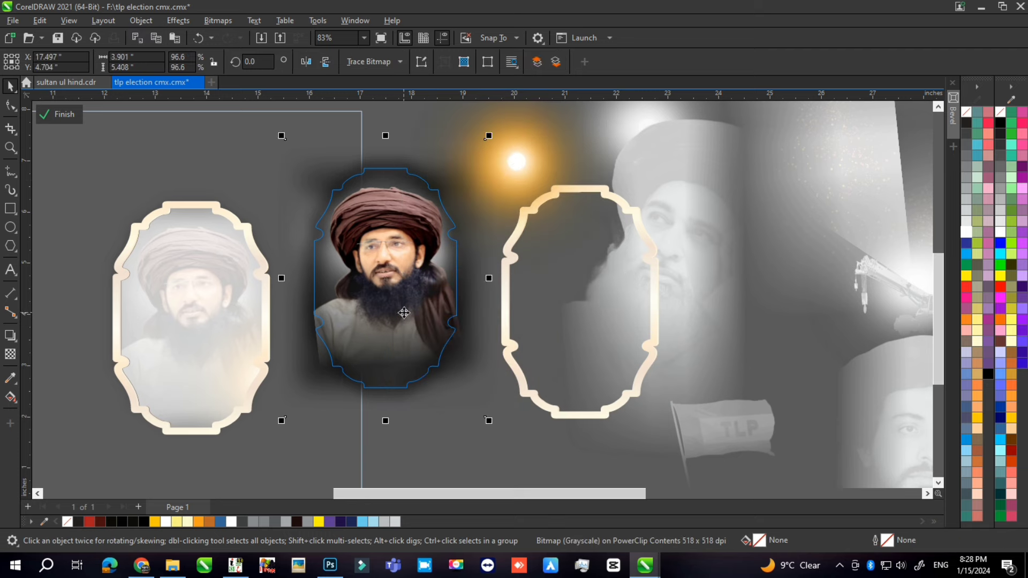
drag(404, 312, 249, 204)
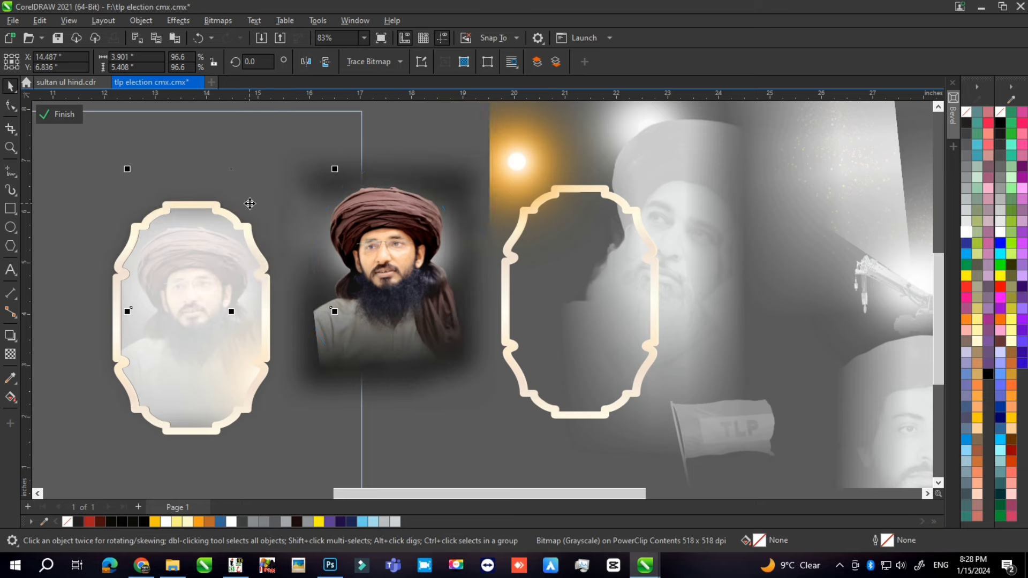
scroll(367, 248, down, 2)
click(393, 323)
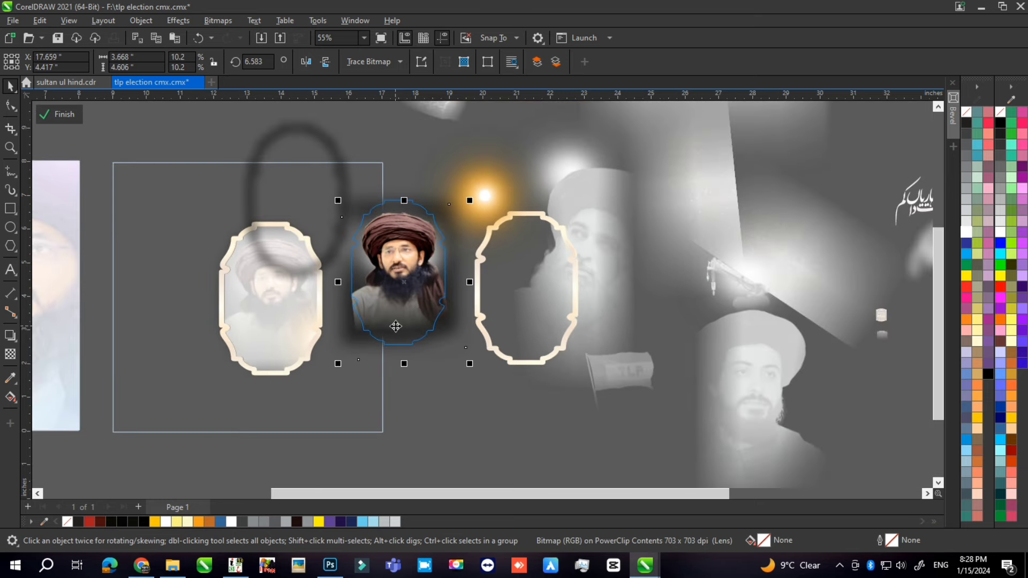
drag(408, 317, 179, 294)
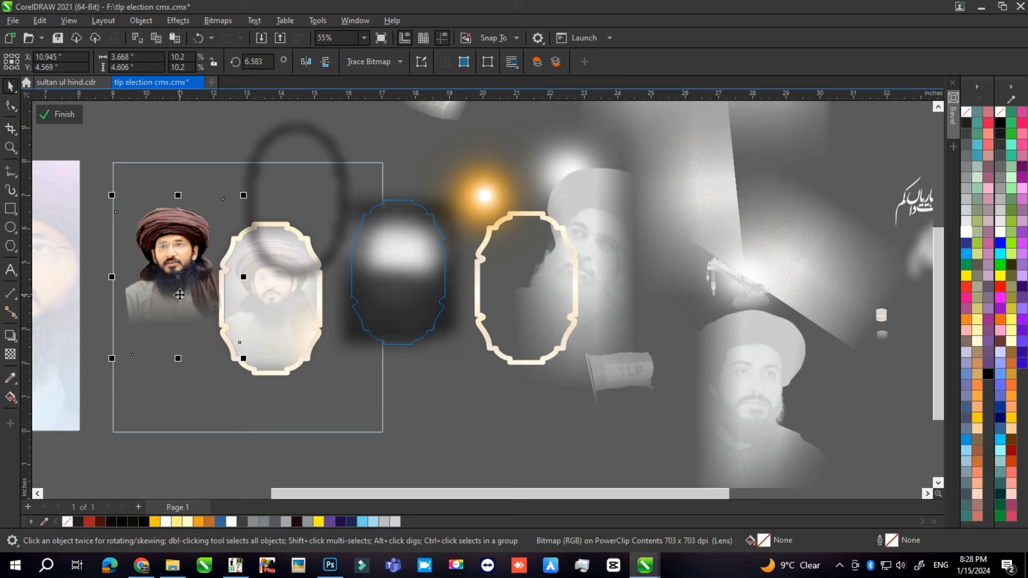
scroll(647, 197, down, 1)
scroll(647, 197, down, 1)
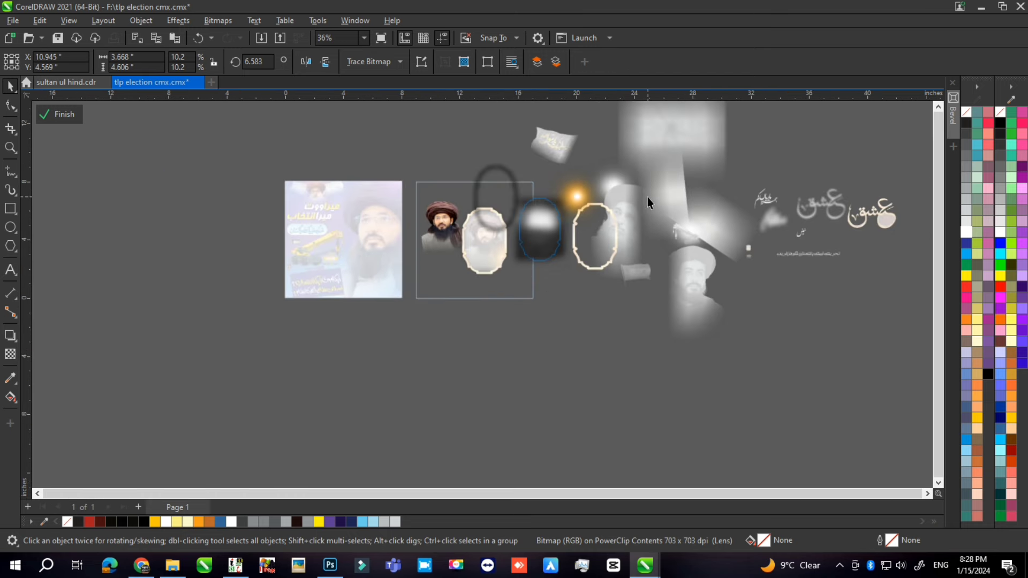
Step: Finish the middle portrait's PowerClip edit, then edit the blue left poster's PowerClip contents
ctrl+click(502, 313)
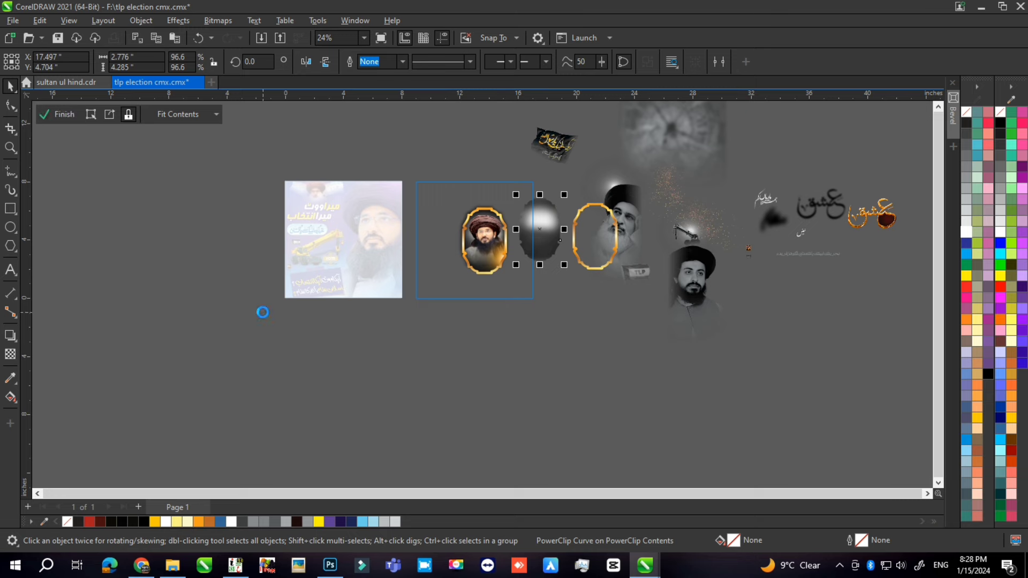
scroll(253, 241, up, 2)
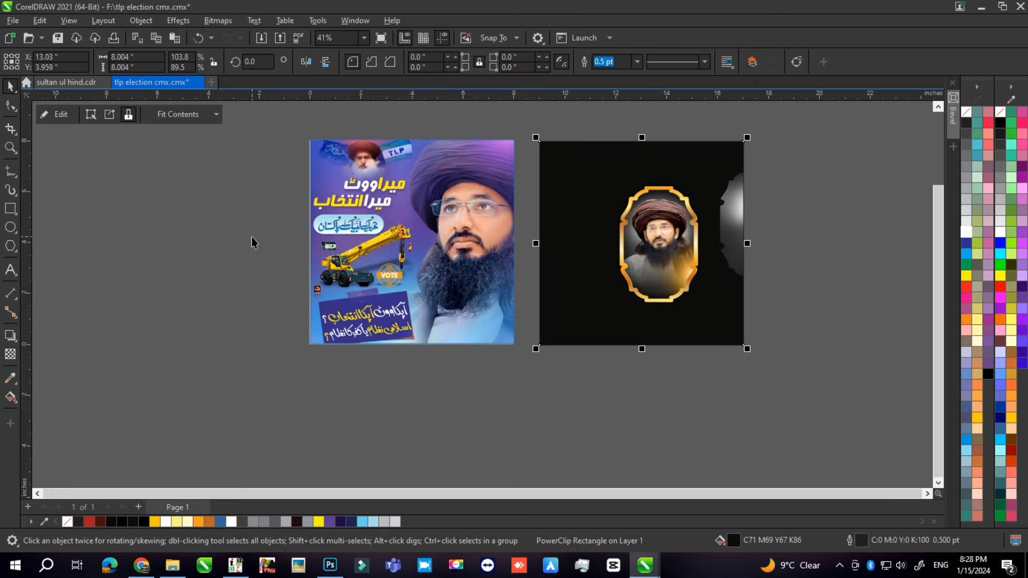
click(253, 242)
click(430, 246)
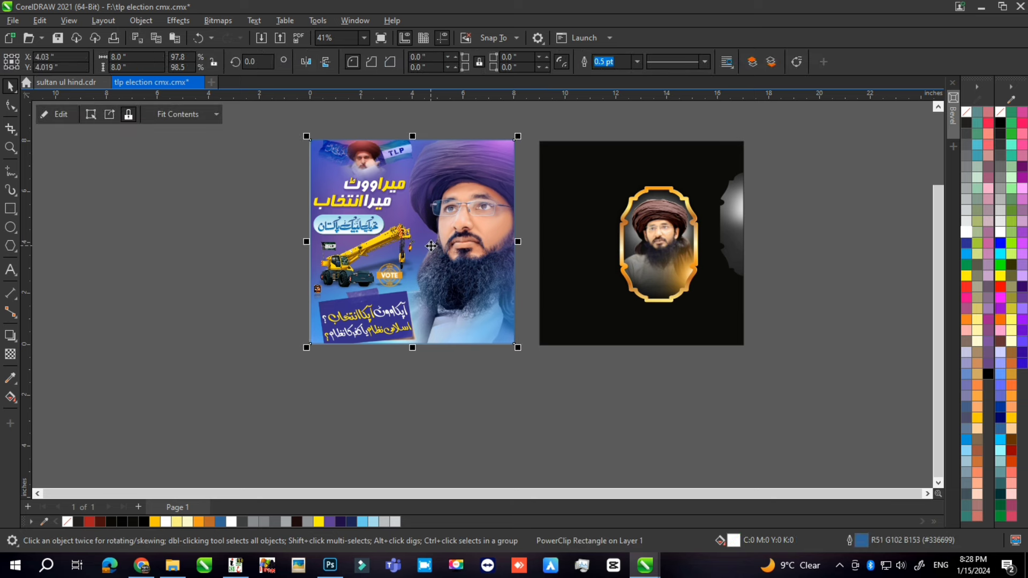
double_click(481, 236)
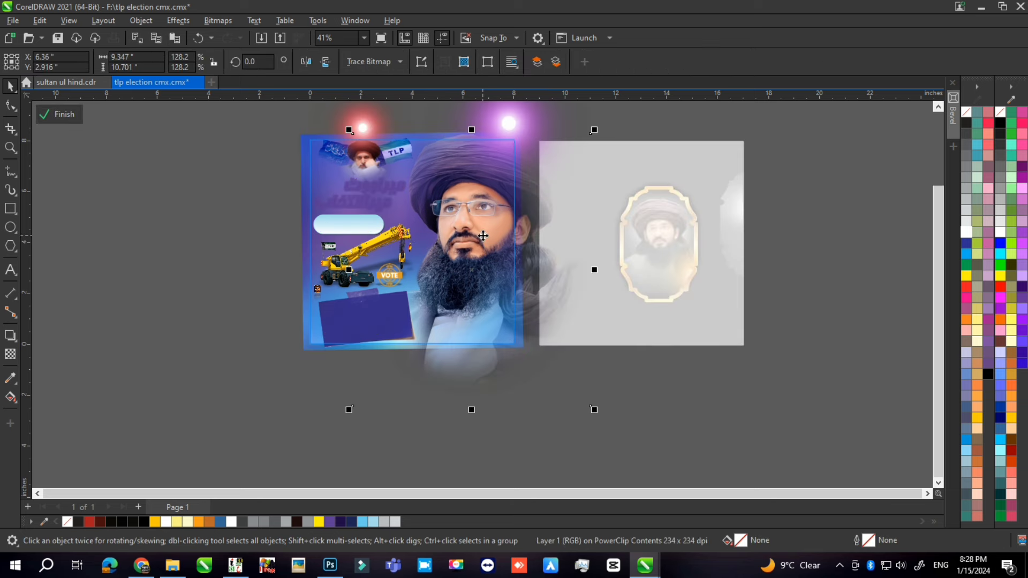
Step: Pull the large portrait out to the left and fade its edge with a linear transparency
scroll(483, 236, down, 1)
drag(483, 238, 197, 240)
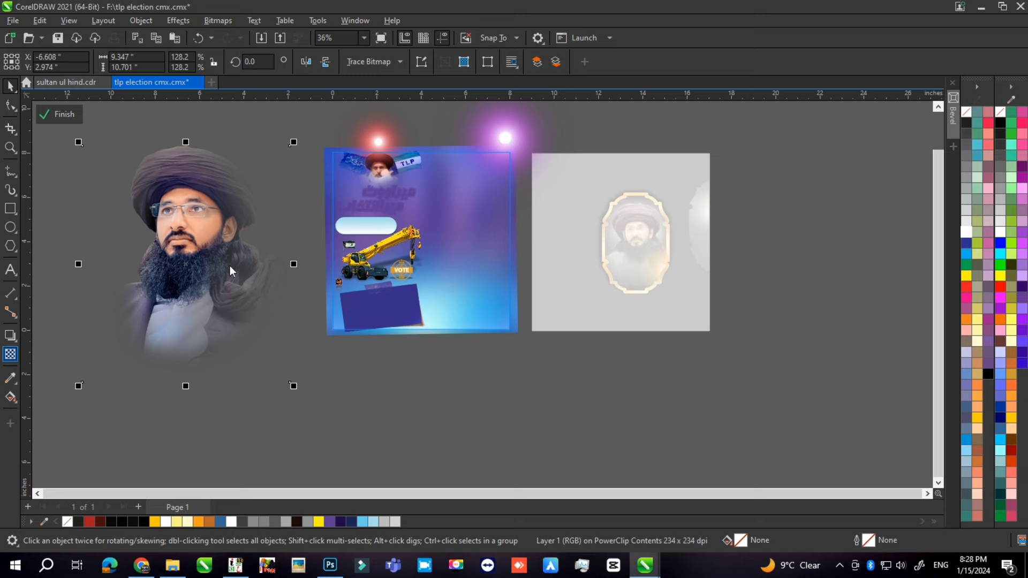
click(10, 354)
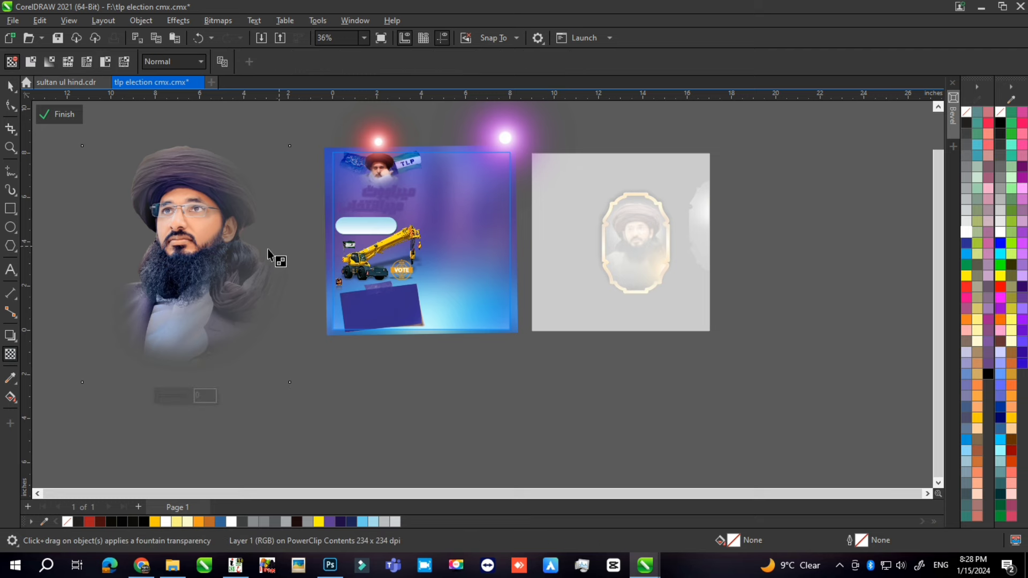
drag(207, 252, 282, 241)
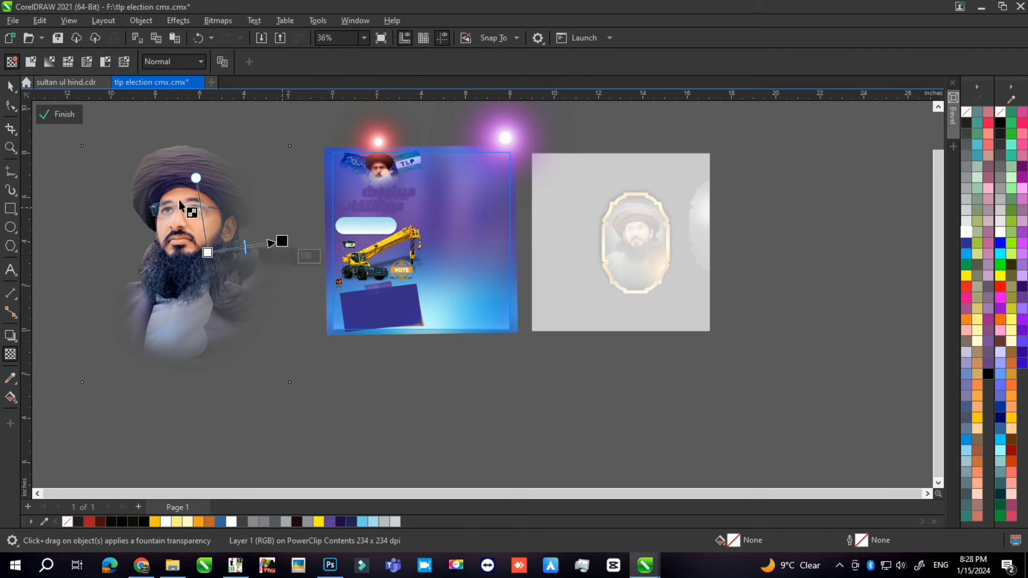
drag(179, 185, 216, 179)
drag(203, 311, 292, 294)
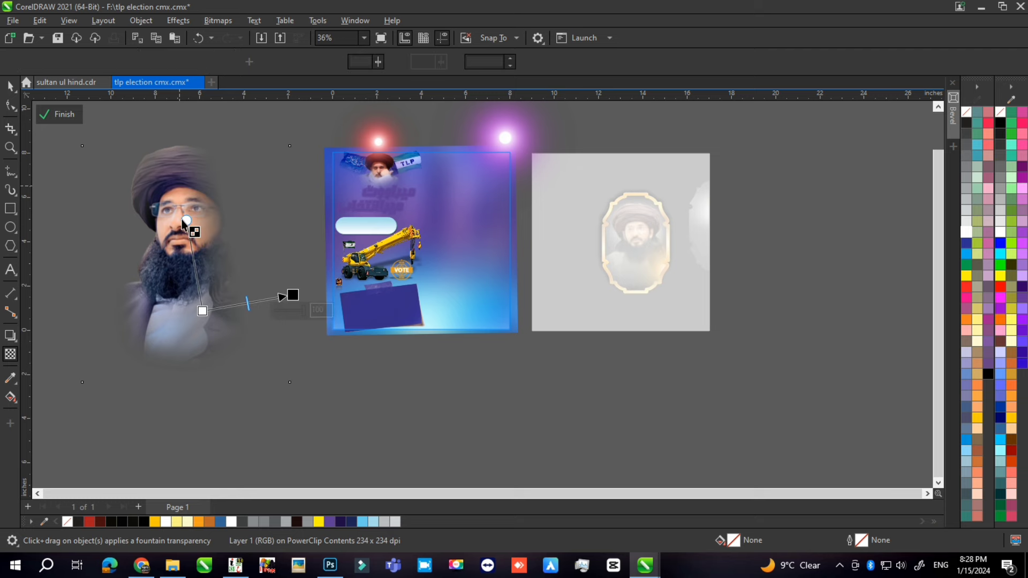
click(10, 85)
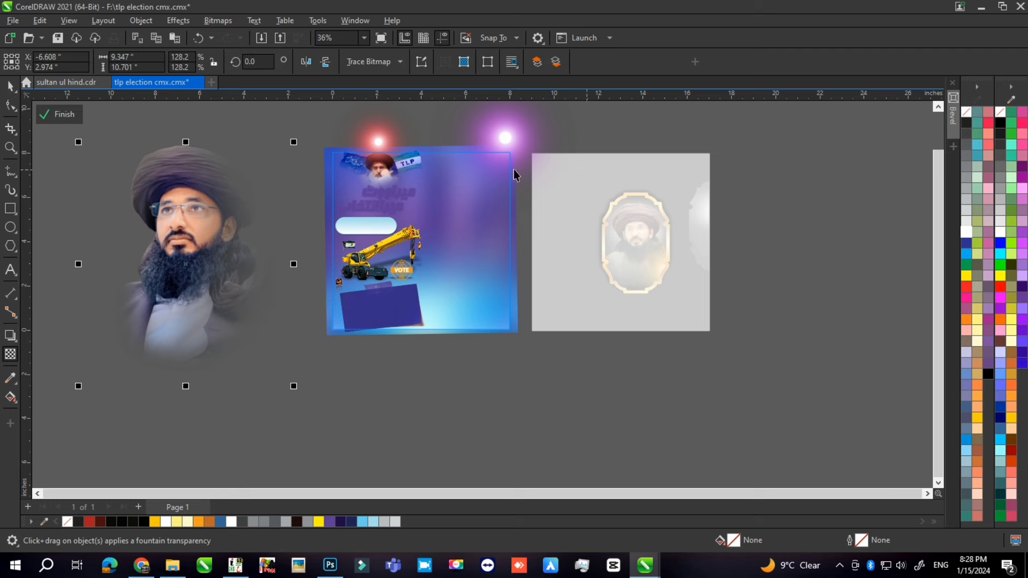
Step: Move the purple glow over the large portrait and the red glow over the grey panel
click(493, 138)
drag(492, 138, 260, 136)
scroll(352, 122, up, 1)
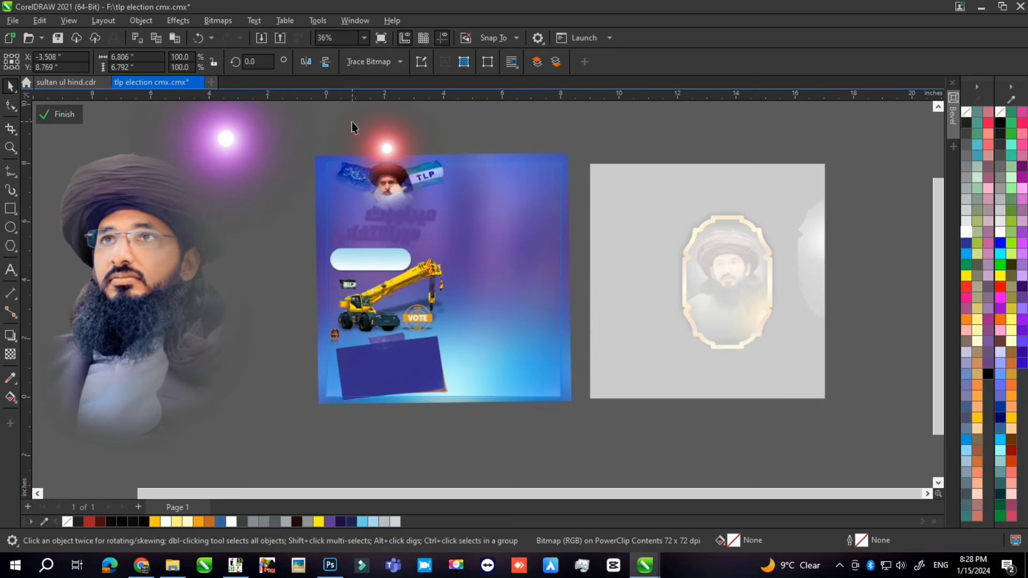
drag(231, 176, 146, 156)
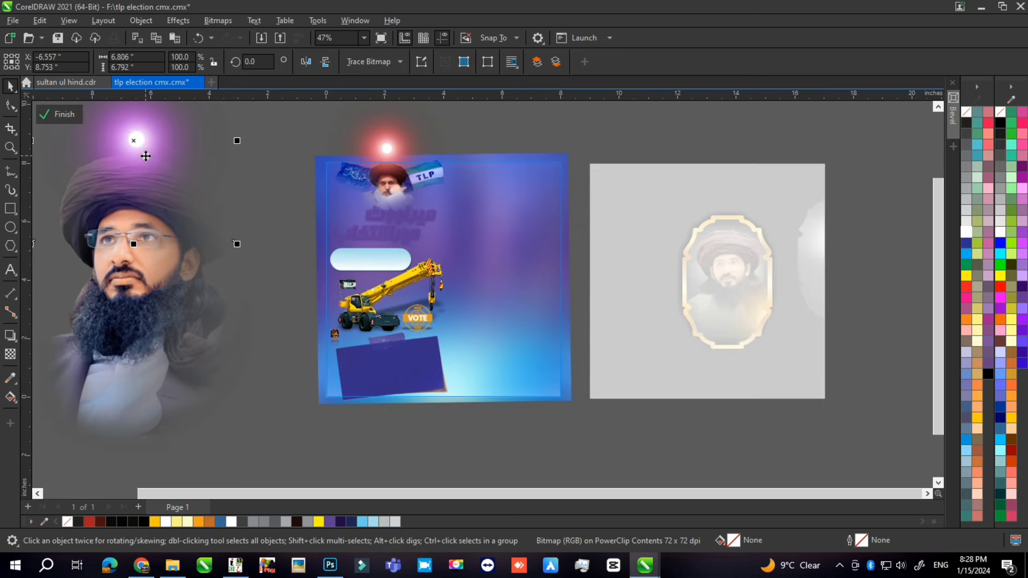
click(389, 139)
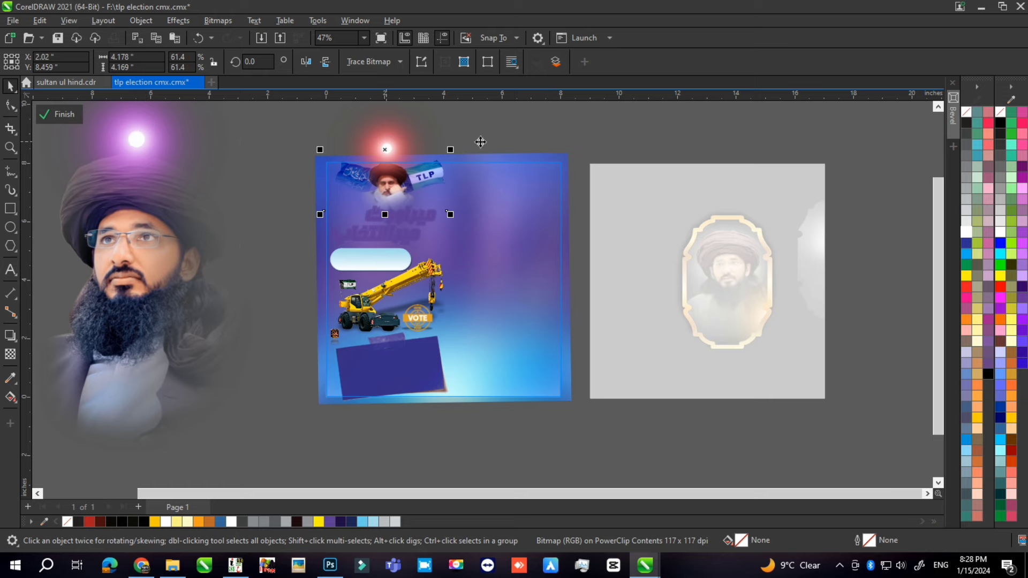
drag(480, 142, 719, 138)
scroll(421, 195, up, 5)
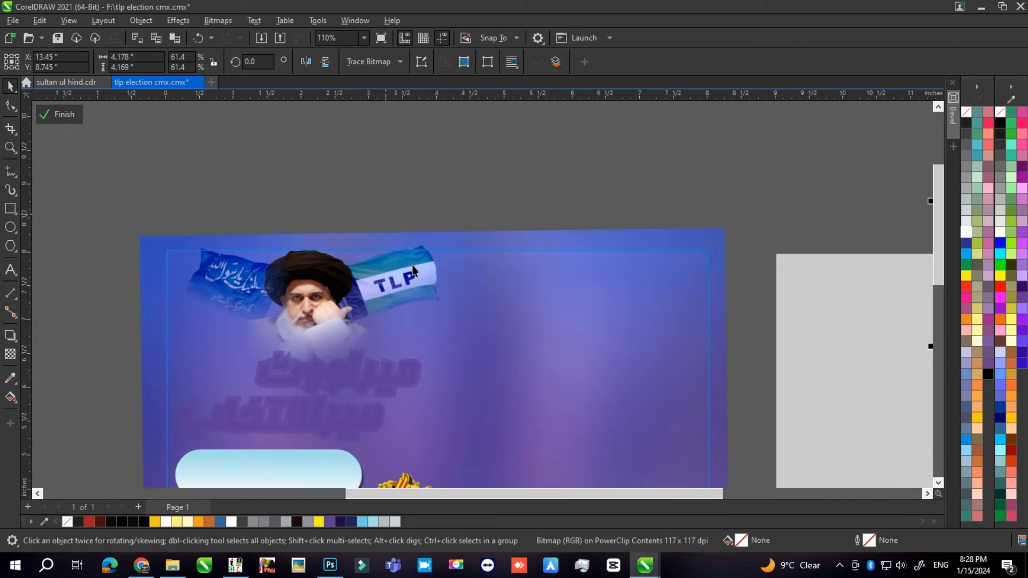
Step: Pull the TLP flag, small portrait and blue Arabic flag out above the poster
click(413, 271)
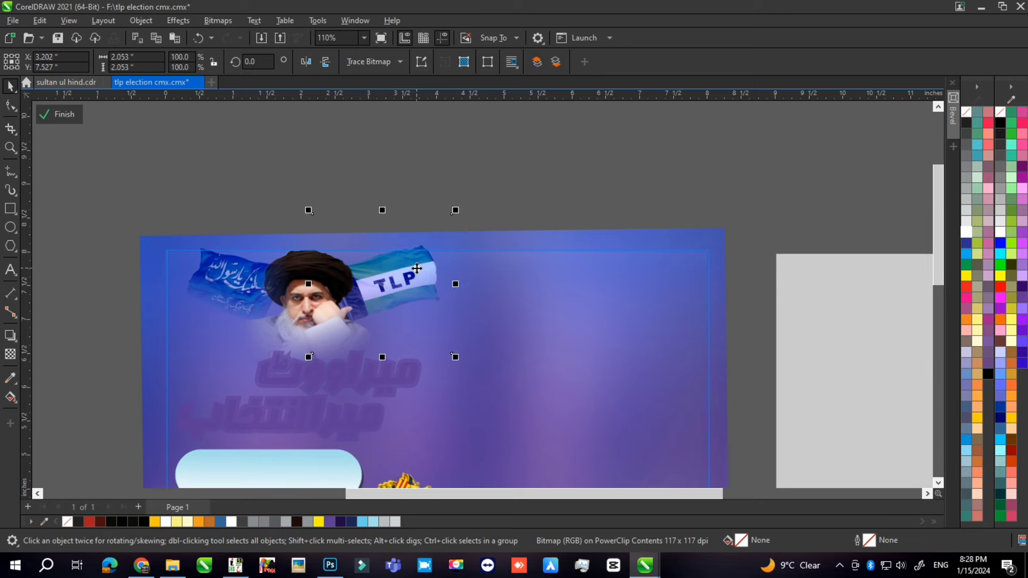
scroll(422, 262, down, 2)
drag(447, 249, 551, 180)
click(350, 301)
drag(350, 303, 429, 194)
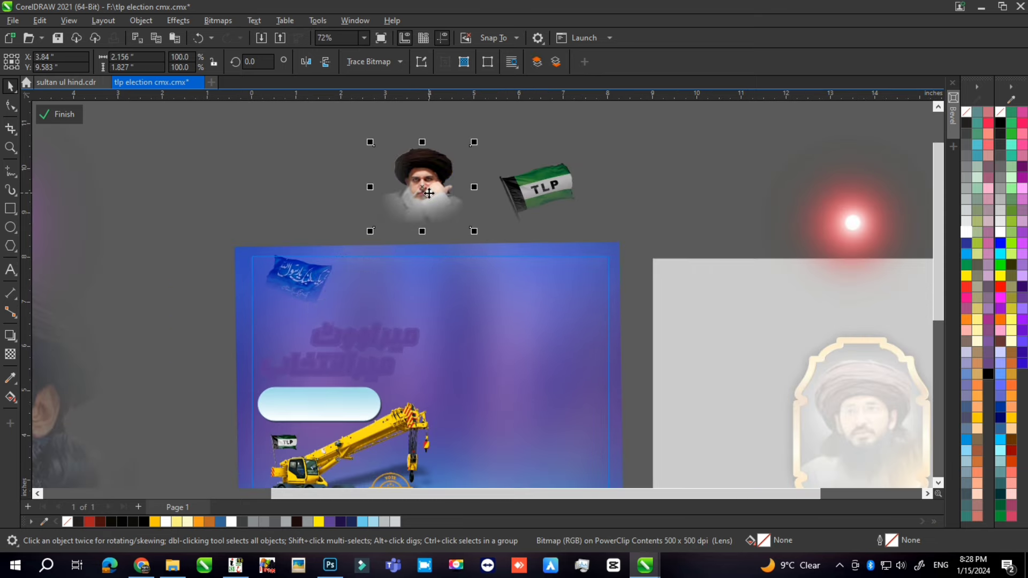
click(320, 269)
drag(308, 280, 310, 165)
scroll(452, 142, down, 1)
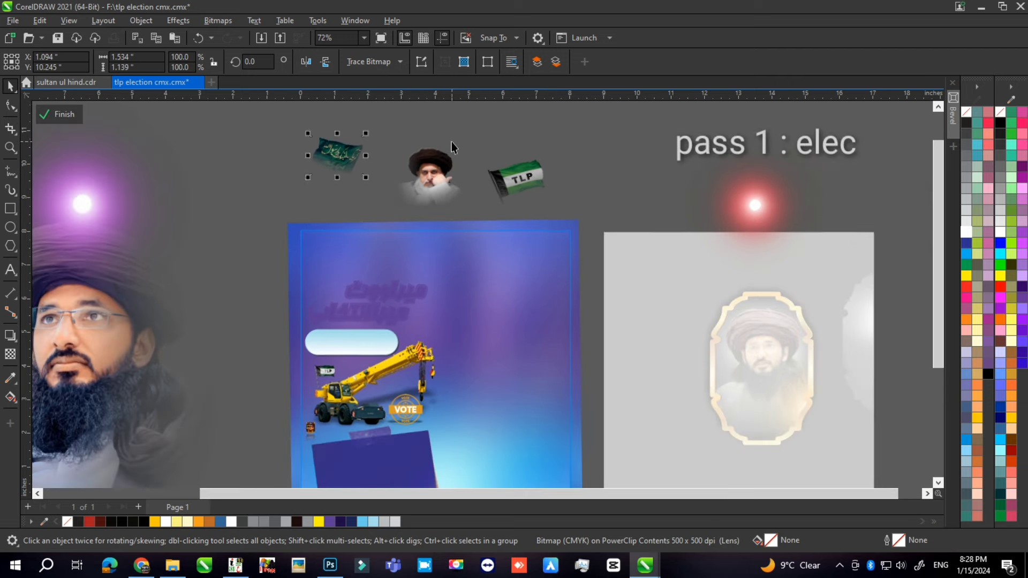
scroll(452, 142, down, 3)
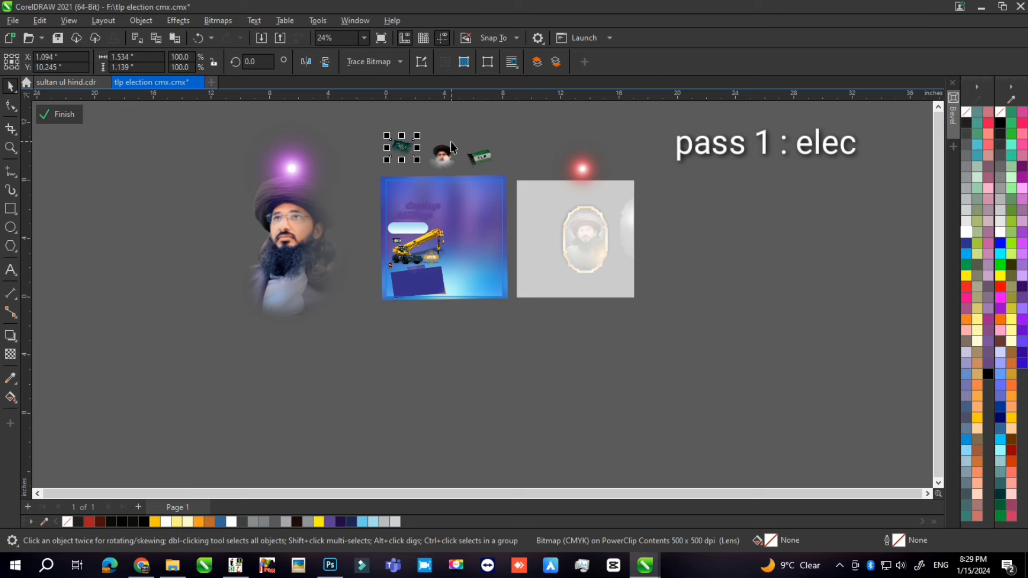
scroll(414, 215, up, 2)
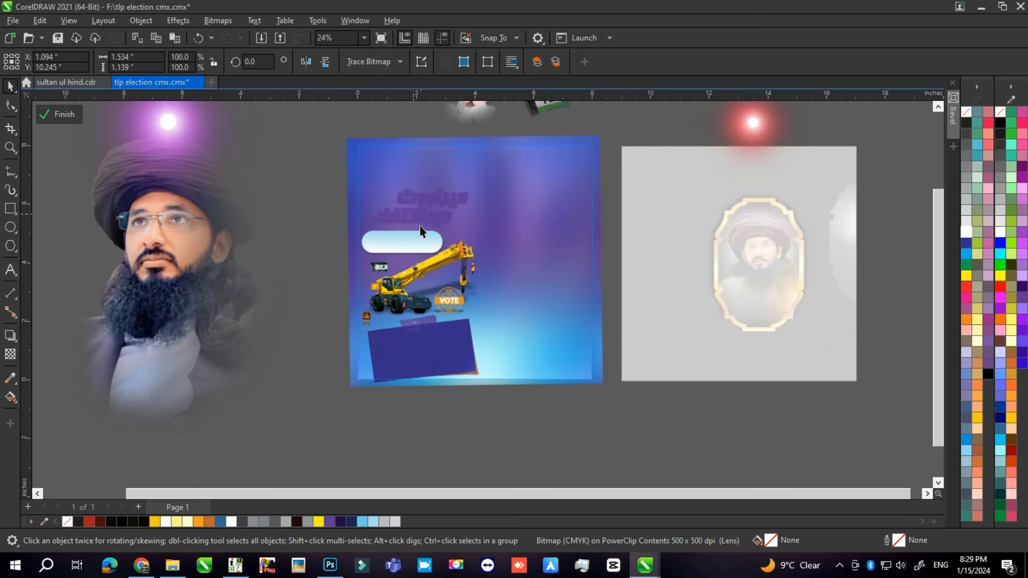
click(420, 244)
ctrl+click(317, 338)
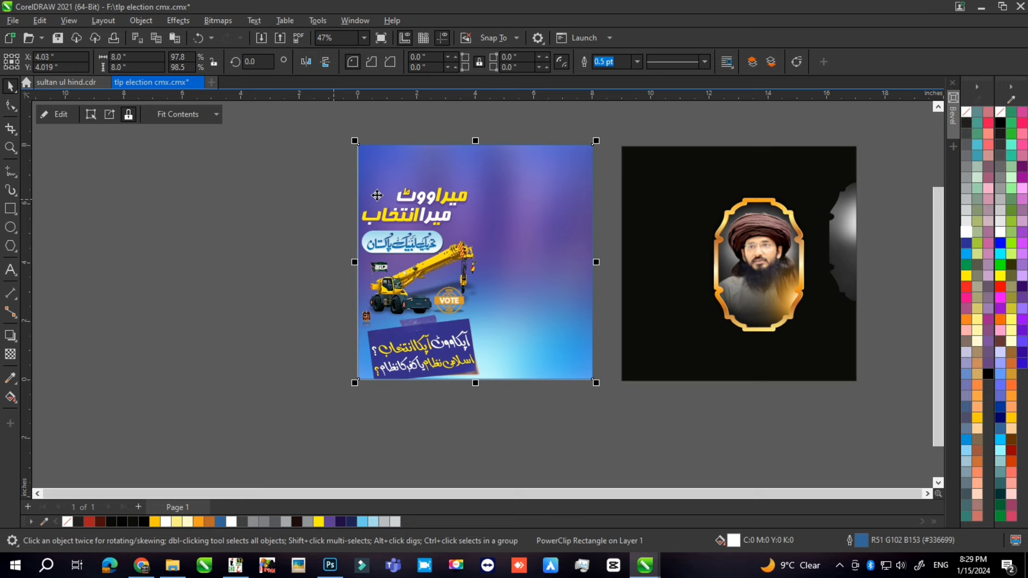
scroll(407, 173, up, 4)
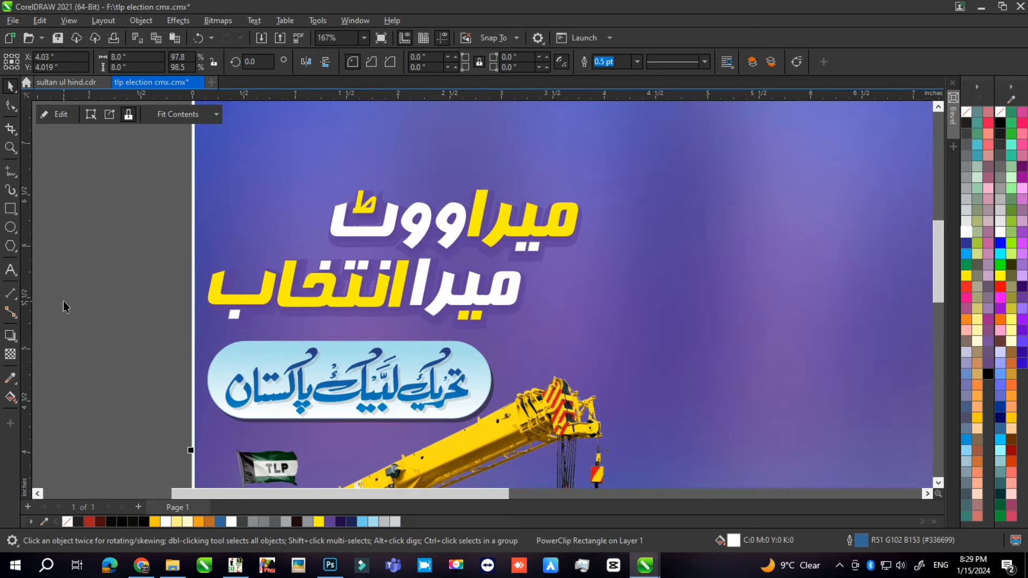
click(134, 285)
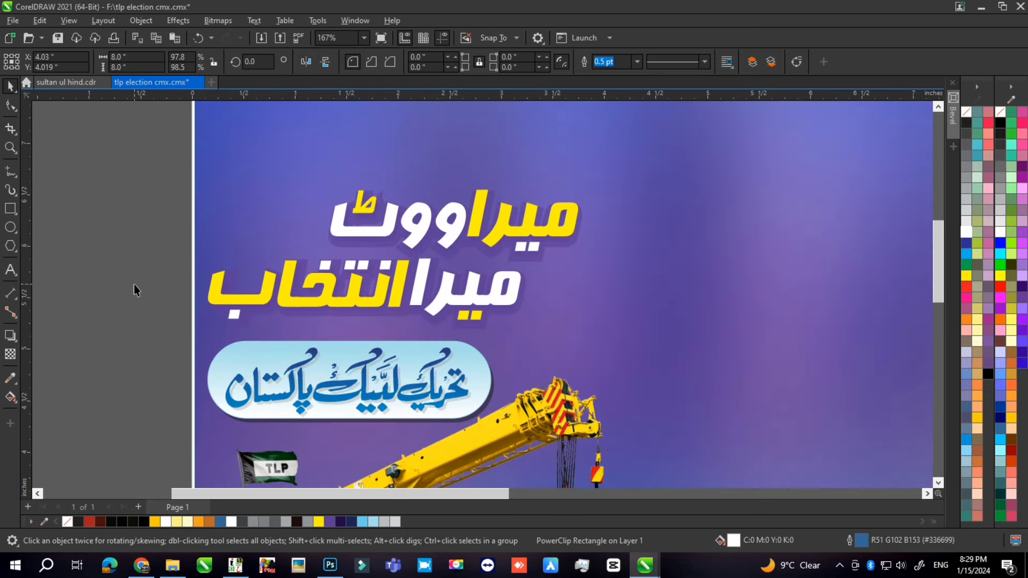
click(409, 227)
scroll(429, 226, up, 4)
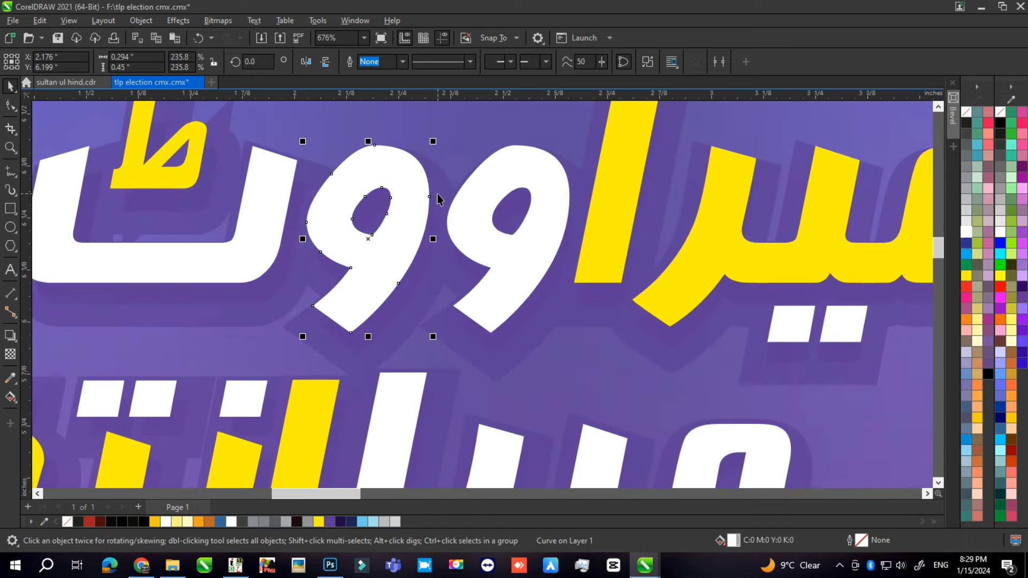
scroll(559, 358, up, 3)
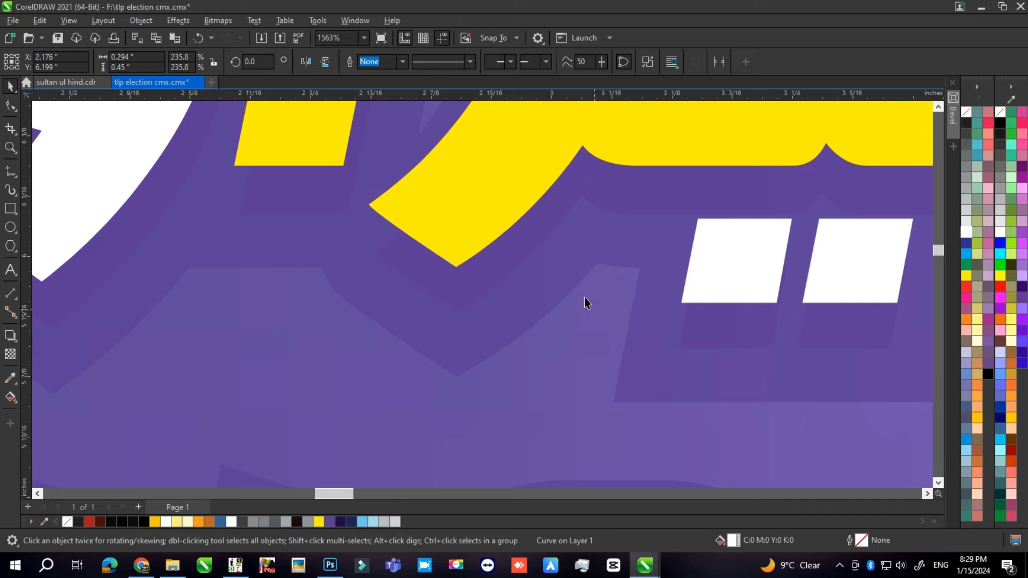
scroll(526, 143, down, 9)
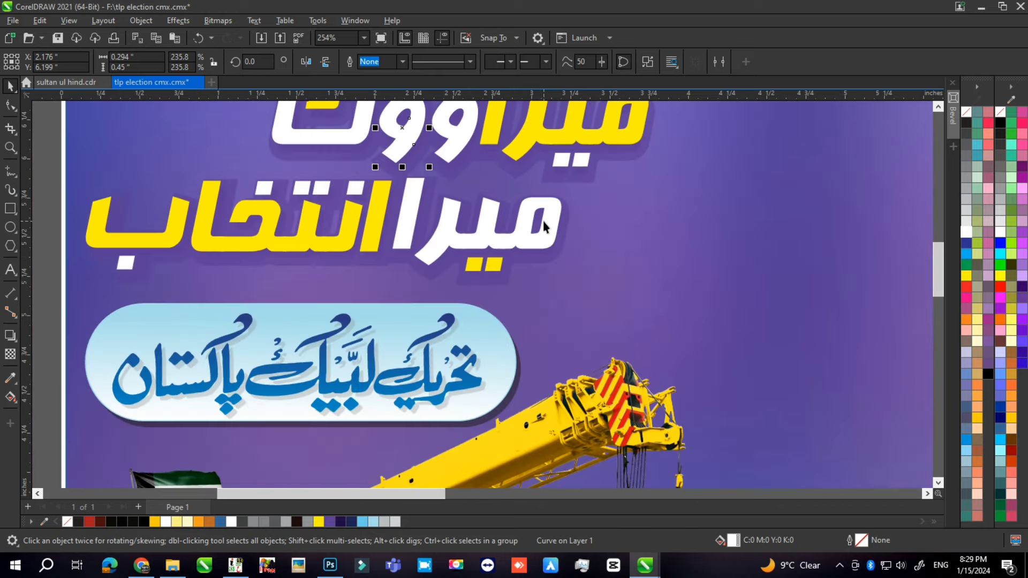
scroll(463, 321, up, 5)
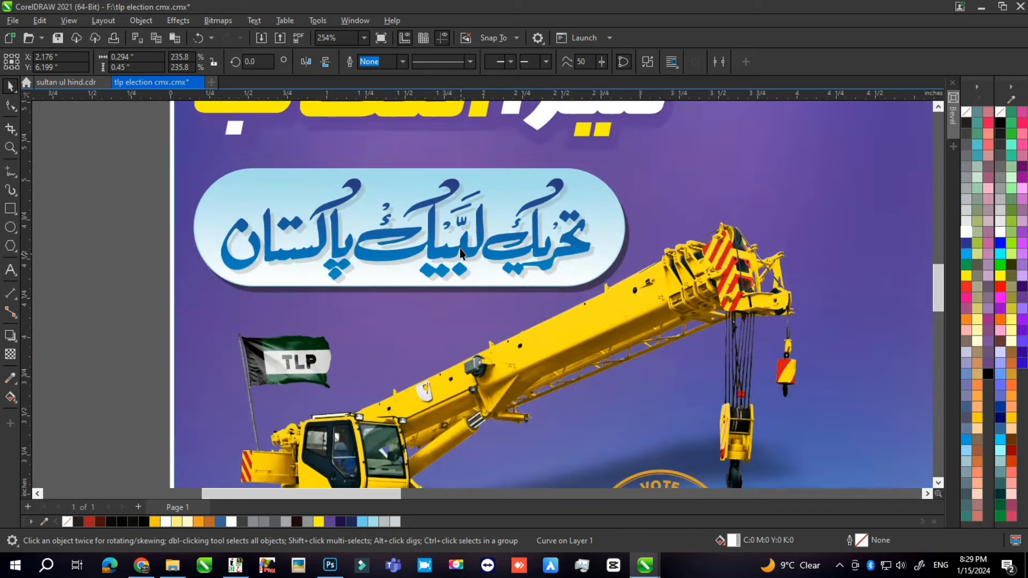
scroll(460, 268, up, 1)
click(477, 268)
scroll(482, 267, up, 1)
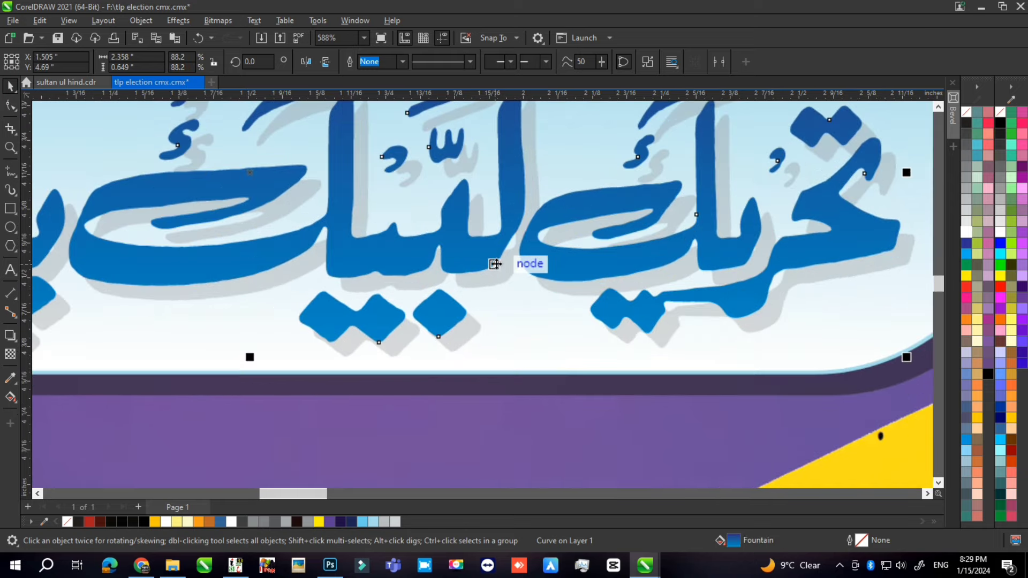
scroll(492, 289, down, 3)
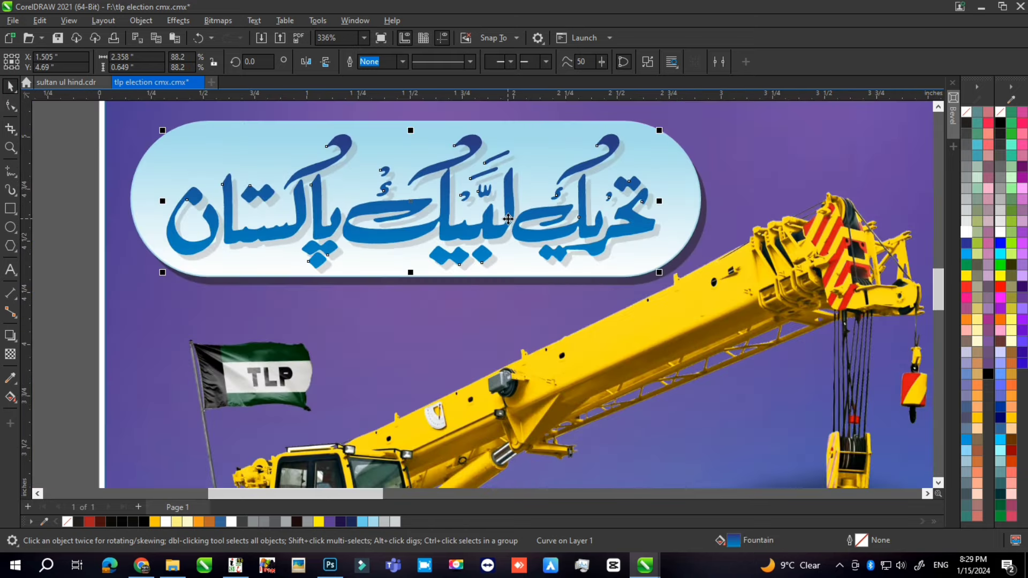
scroll(357, 287, up, 3)
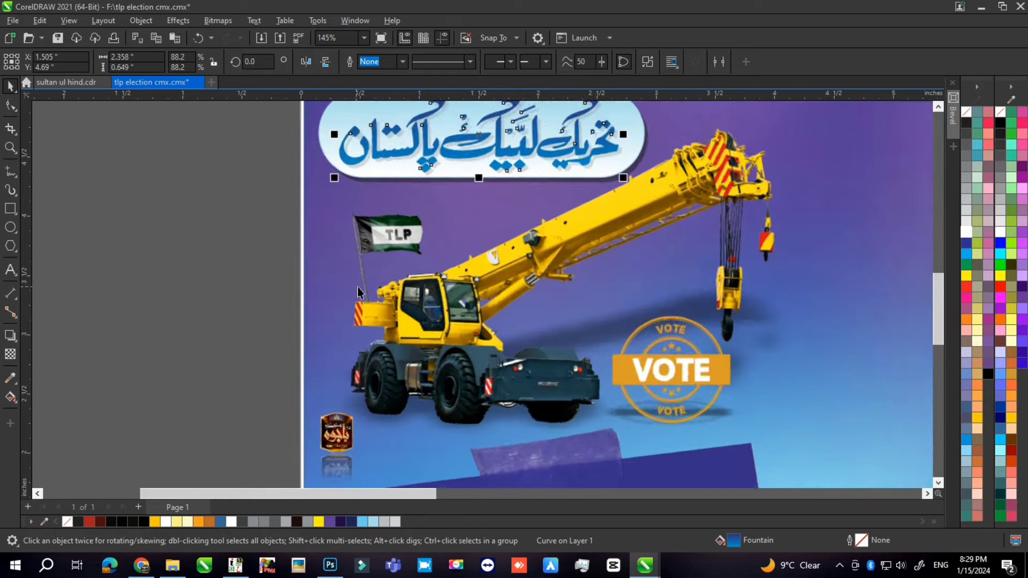
scroll(376, 323, up, 3)
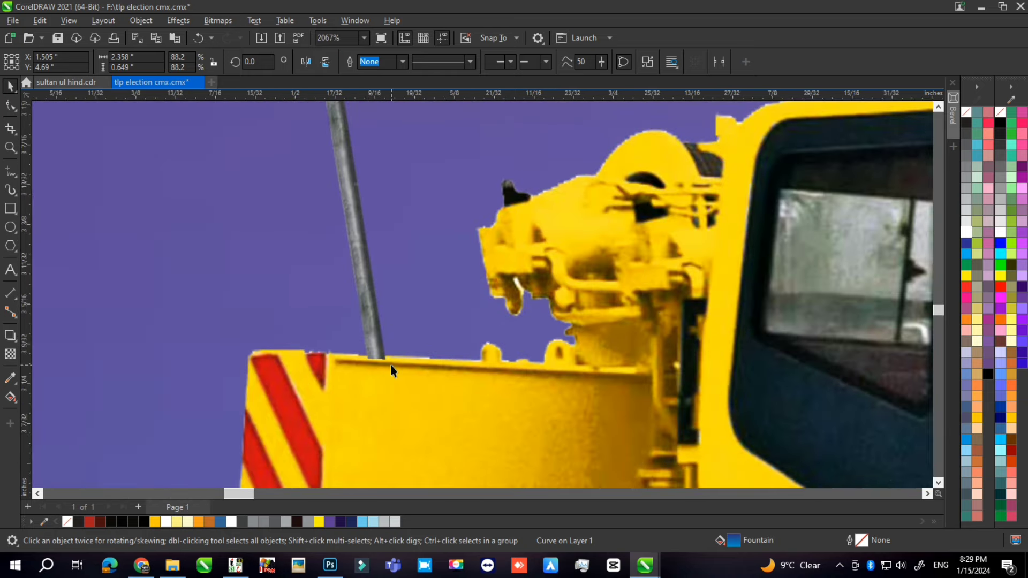
scroll(373, 368, down, 3)
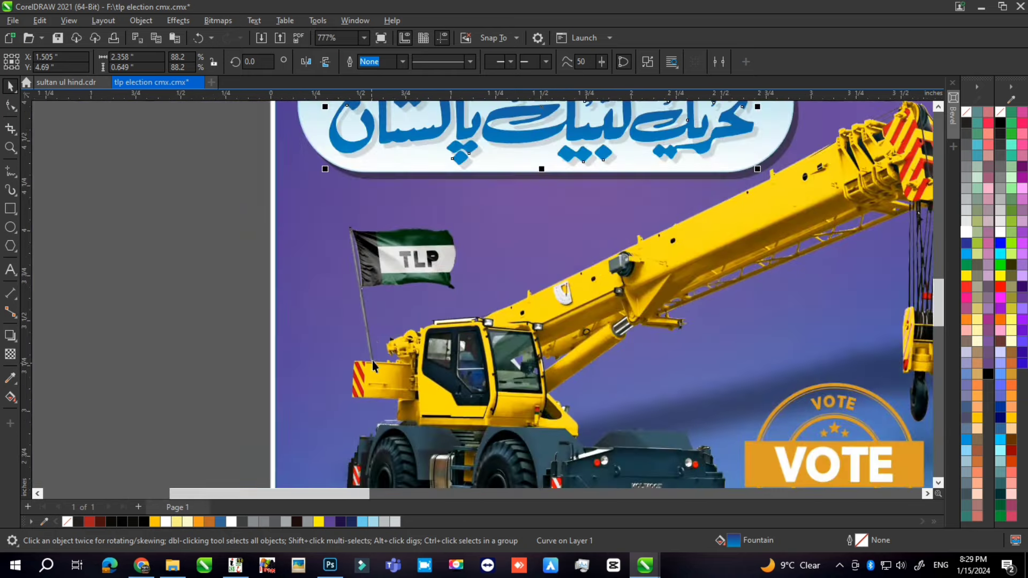
scroll(338, 204, down, 2)
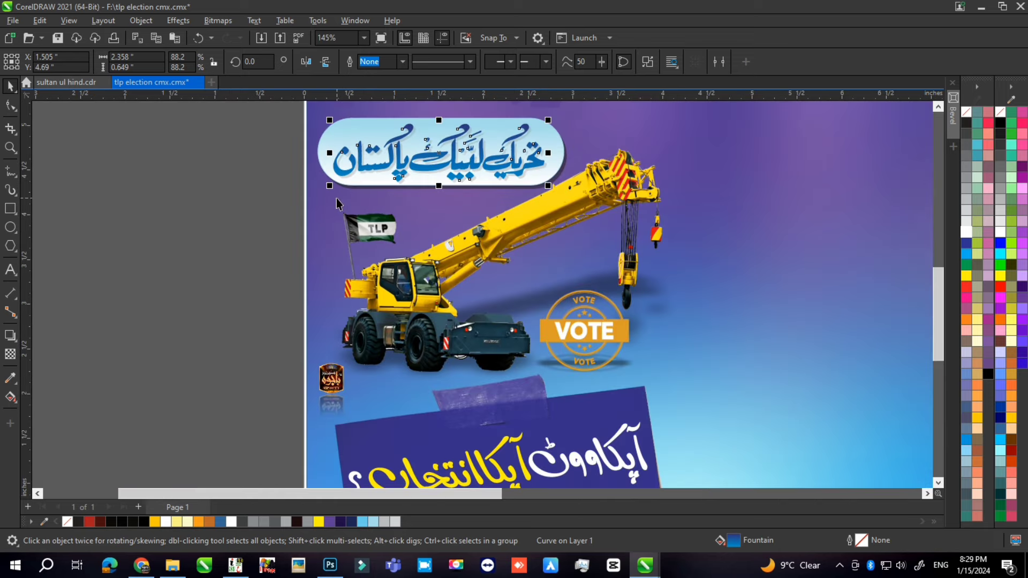
scroll(357, 198, down, 1)
Step: Edit the poster's PowerClip and move the portrait and small bitmap off to the left
double_click(367, 318)
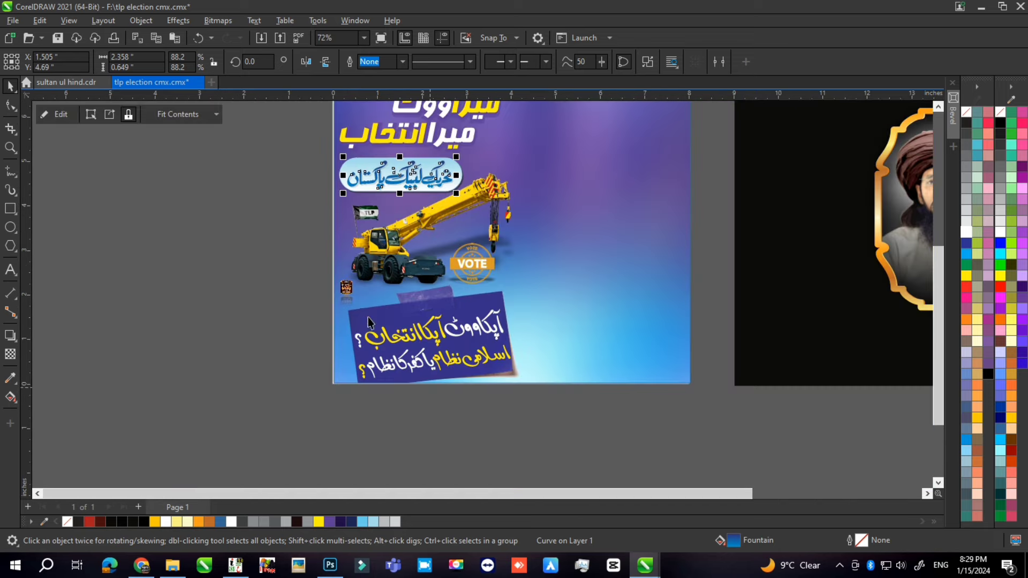
drag(278, 279, 385, 324)
scroll(364, 313, down, 3)
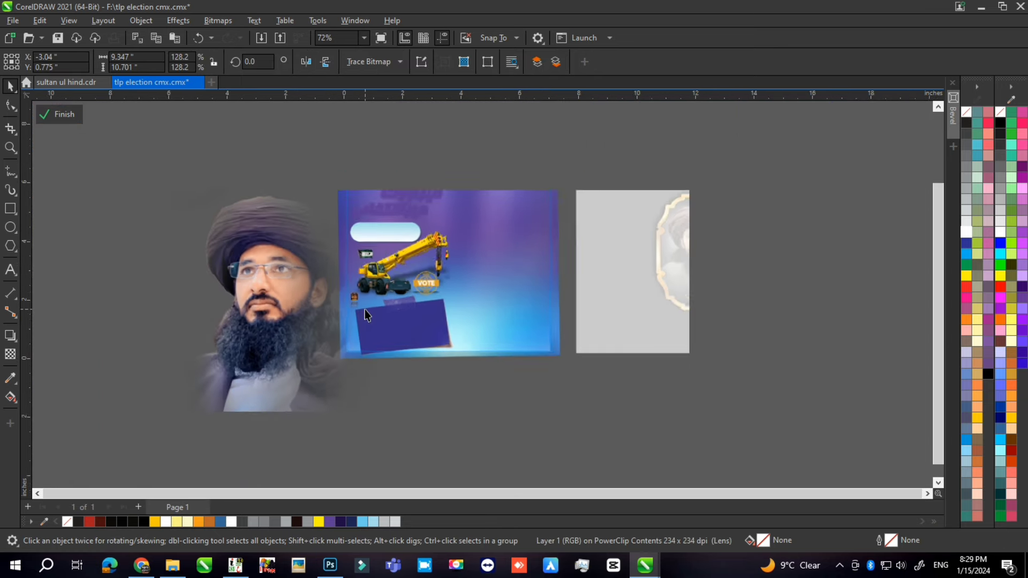
drag(188, 275, 107, 239)
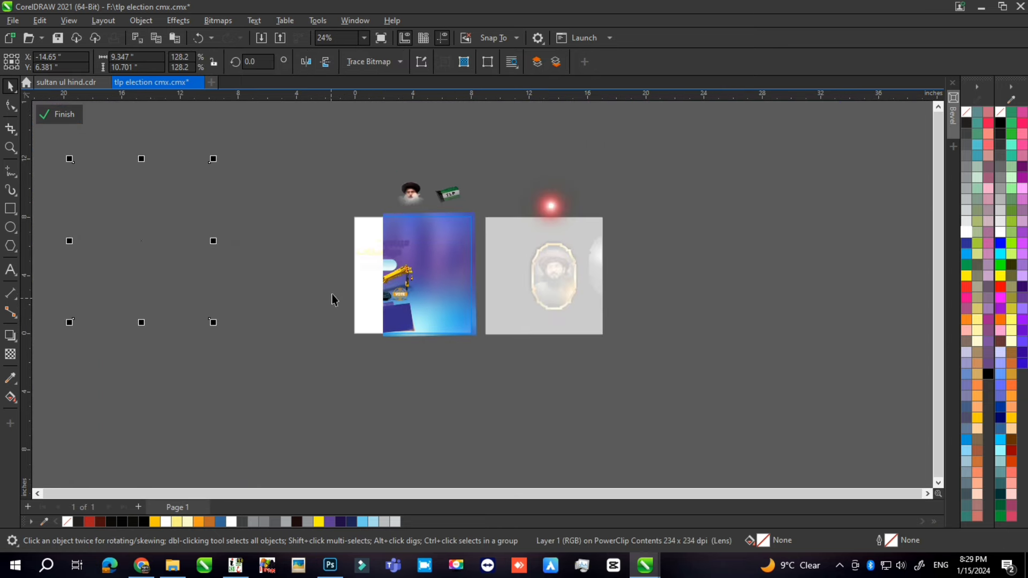
scroll(336, 283, up, 3)
drag(337, 284, 437, 369)
drag(402, 333, 256, 269)
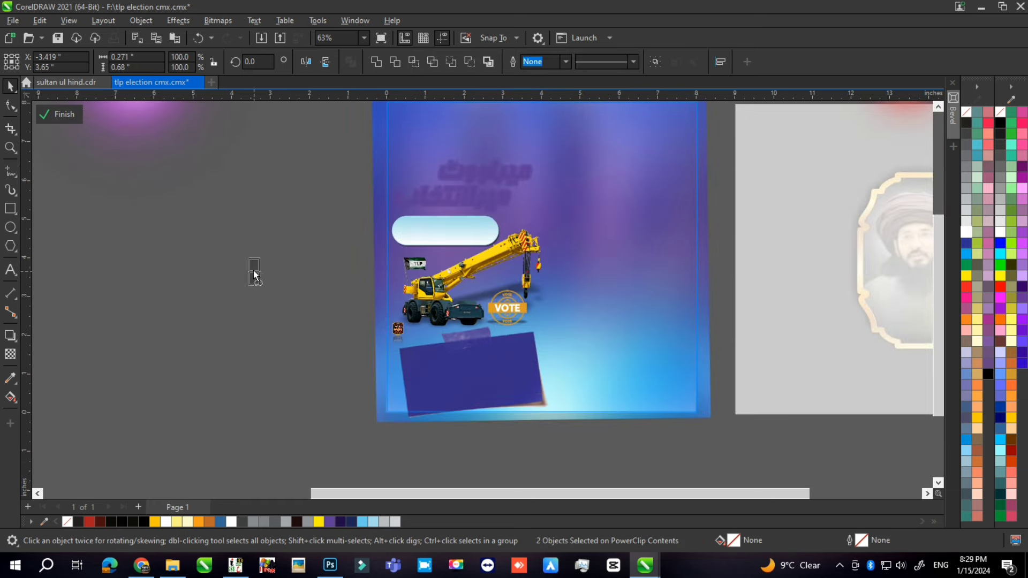
Step: Move the TLP flag, crane group and VOTE badge out onto the canvas
drag(351, 230, 430, 303)
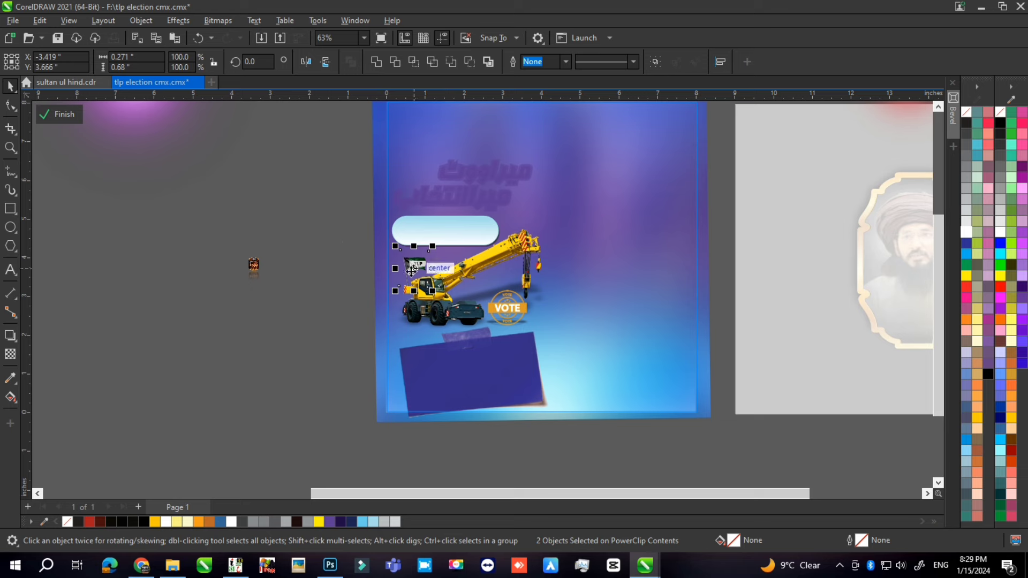
drag(395, 260, 246, 196)
drag(466, 266, 153, 308)
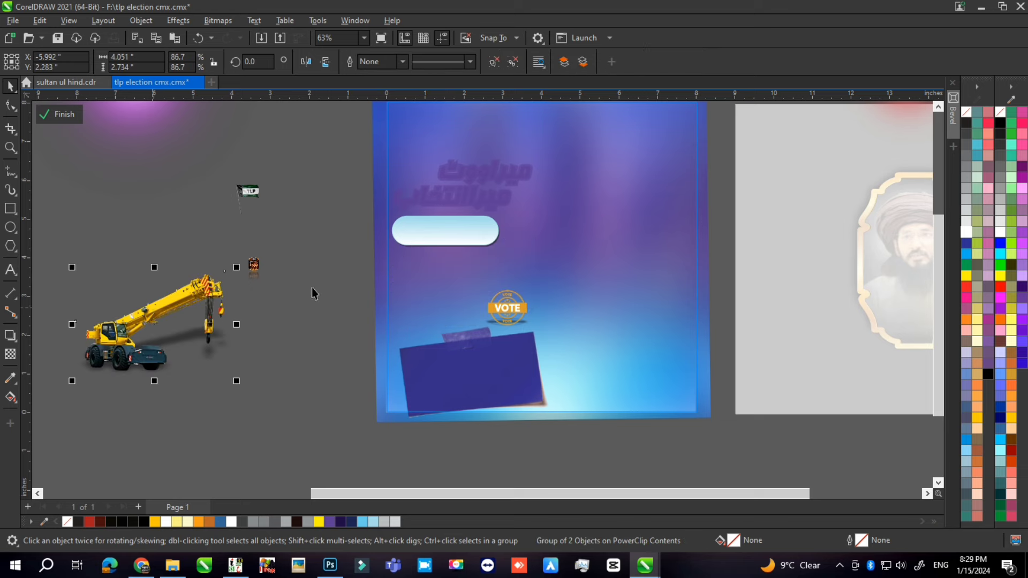
scroll(507, 287, up, 3)
scroll(507, 286, down, 1)
drag(507, 301, 203, 237)
Step: Move the white pill and tilted blue panel off the poster to the lower left
drag(323, 212, 518, 282)
drag(459, 239, 315, 340)
click(463, 365)
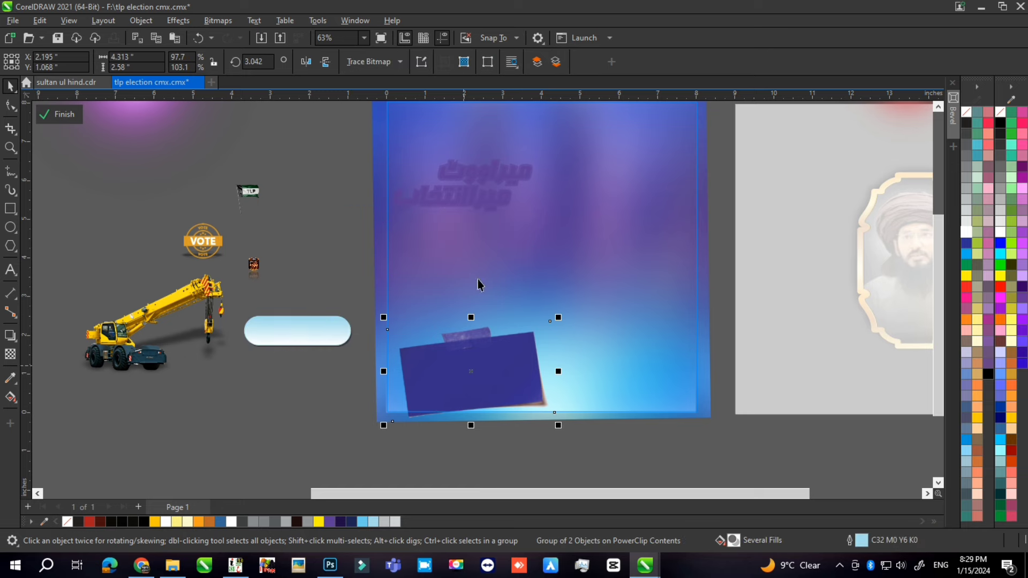
scroll(481, 289, down, 2)
drag(483, 322, 372, 397)
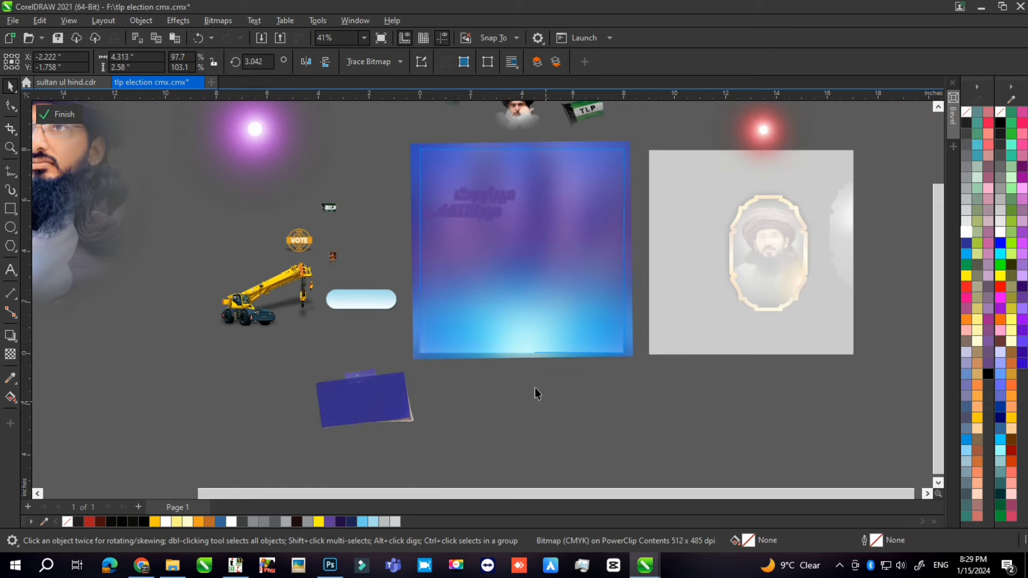
click(426, 194)
Step: Move the purple Urdu headline text and blue background picture off the page
drag(493, 243, 563, 278)
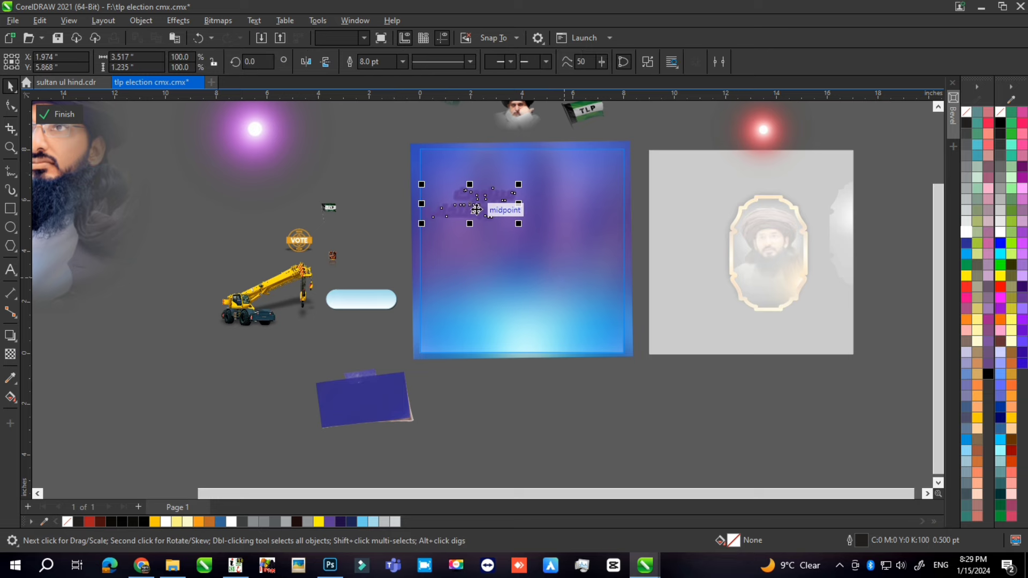
drag(476, 209, 353, 168)
click(527, 251)
scroll(527, 251, down, 2)
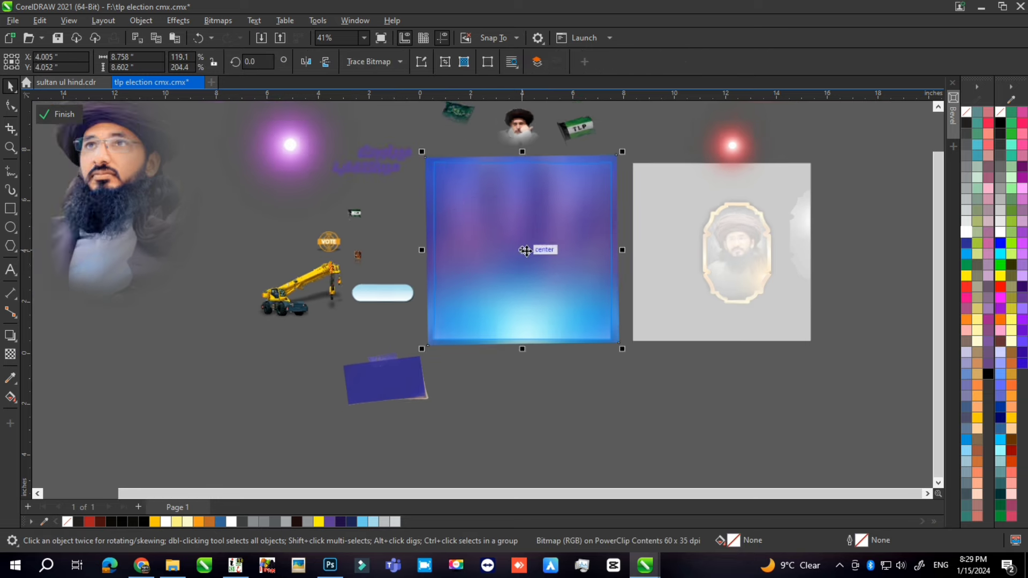
drag(527, 252, 656, 375)
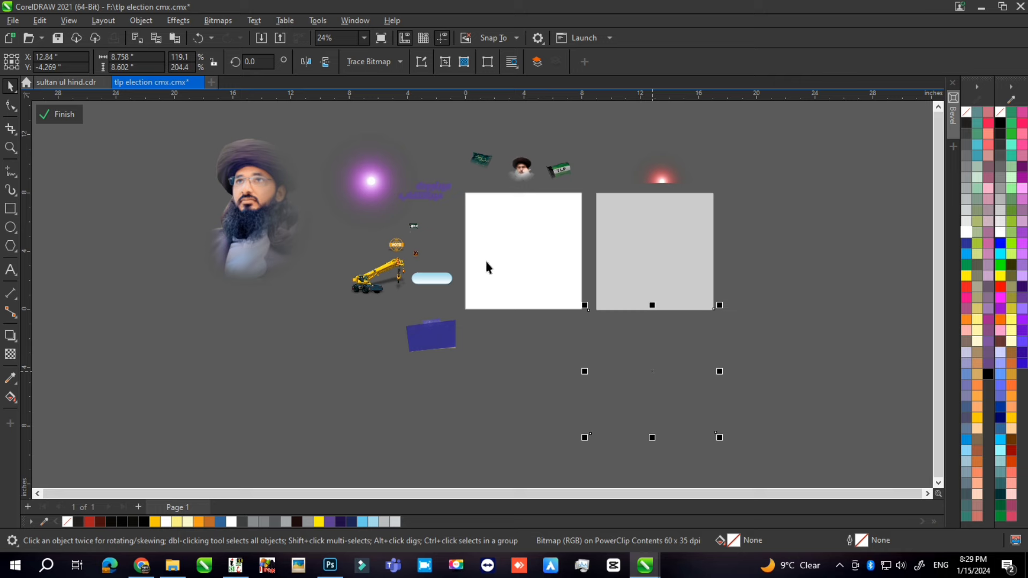
Step: Browse in File Explorer to the pics png > tlp folder and select the NEW FLAG TLP 2 B image
click(172, 565)
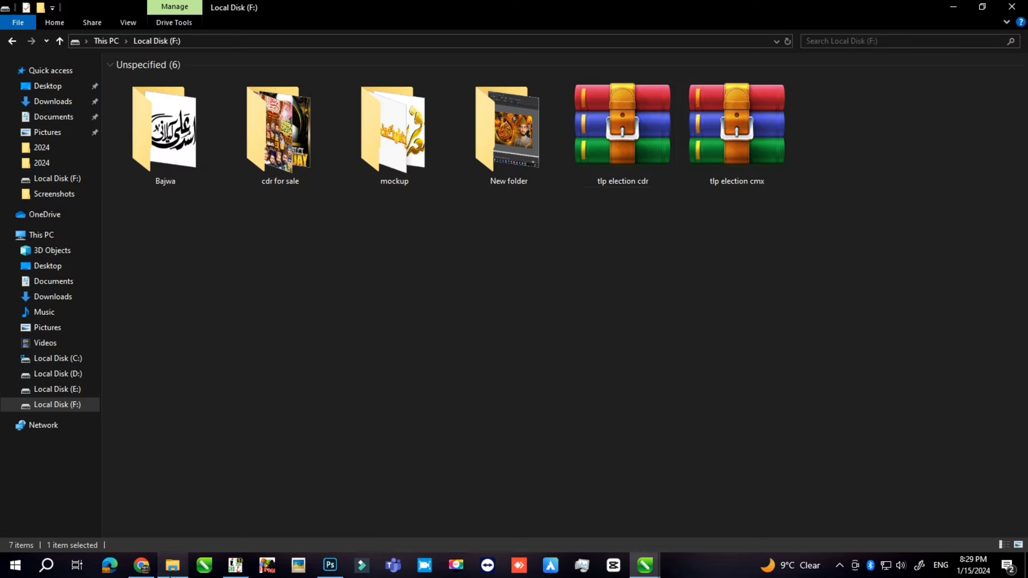
double_click(156, 155)
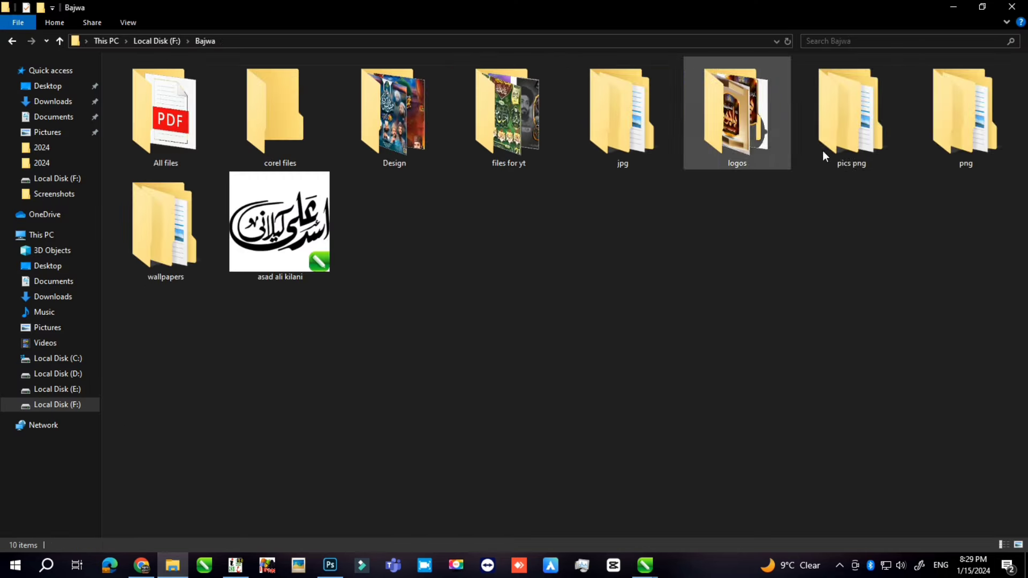
double_click(825, 139)
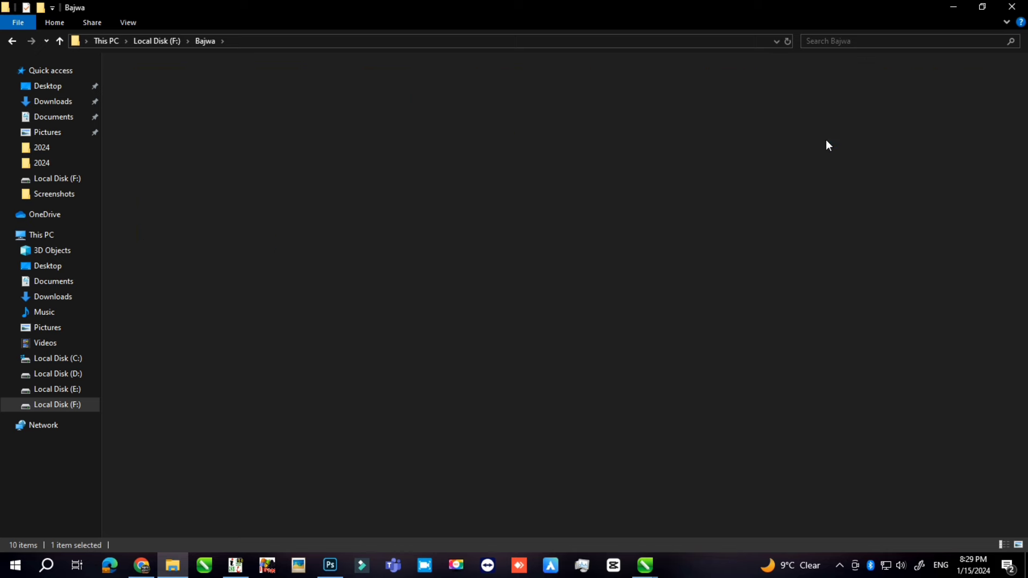
double_click(348, 126)
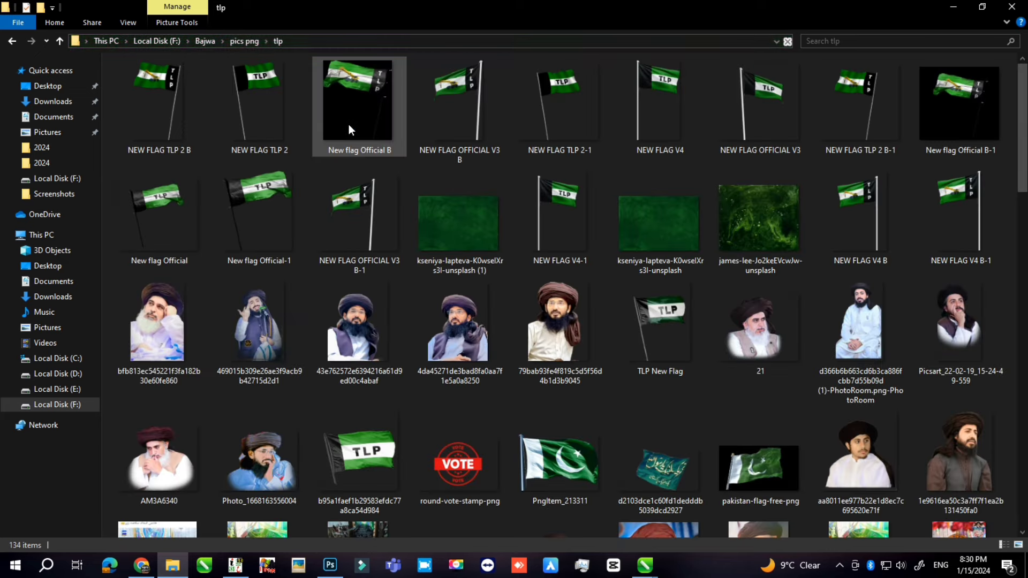
click(158, 88)
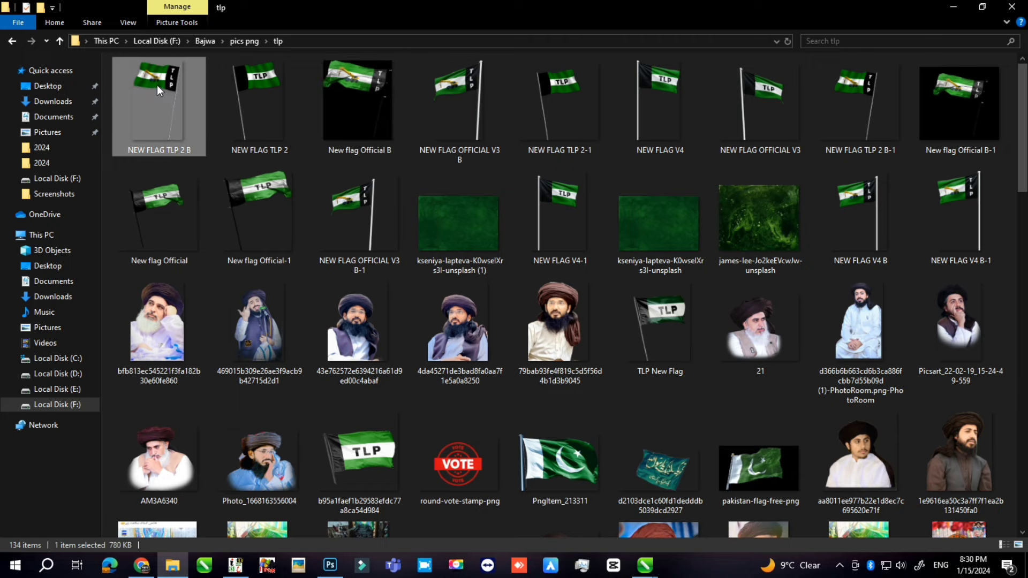